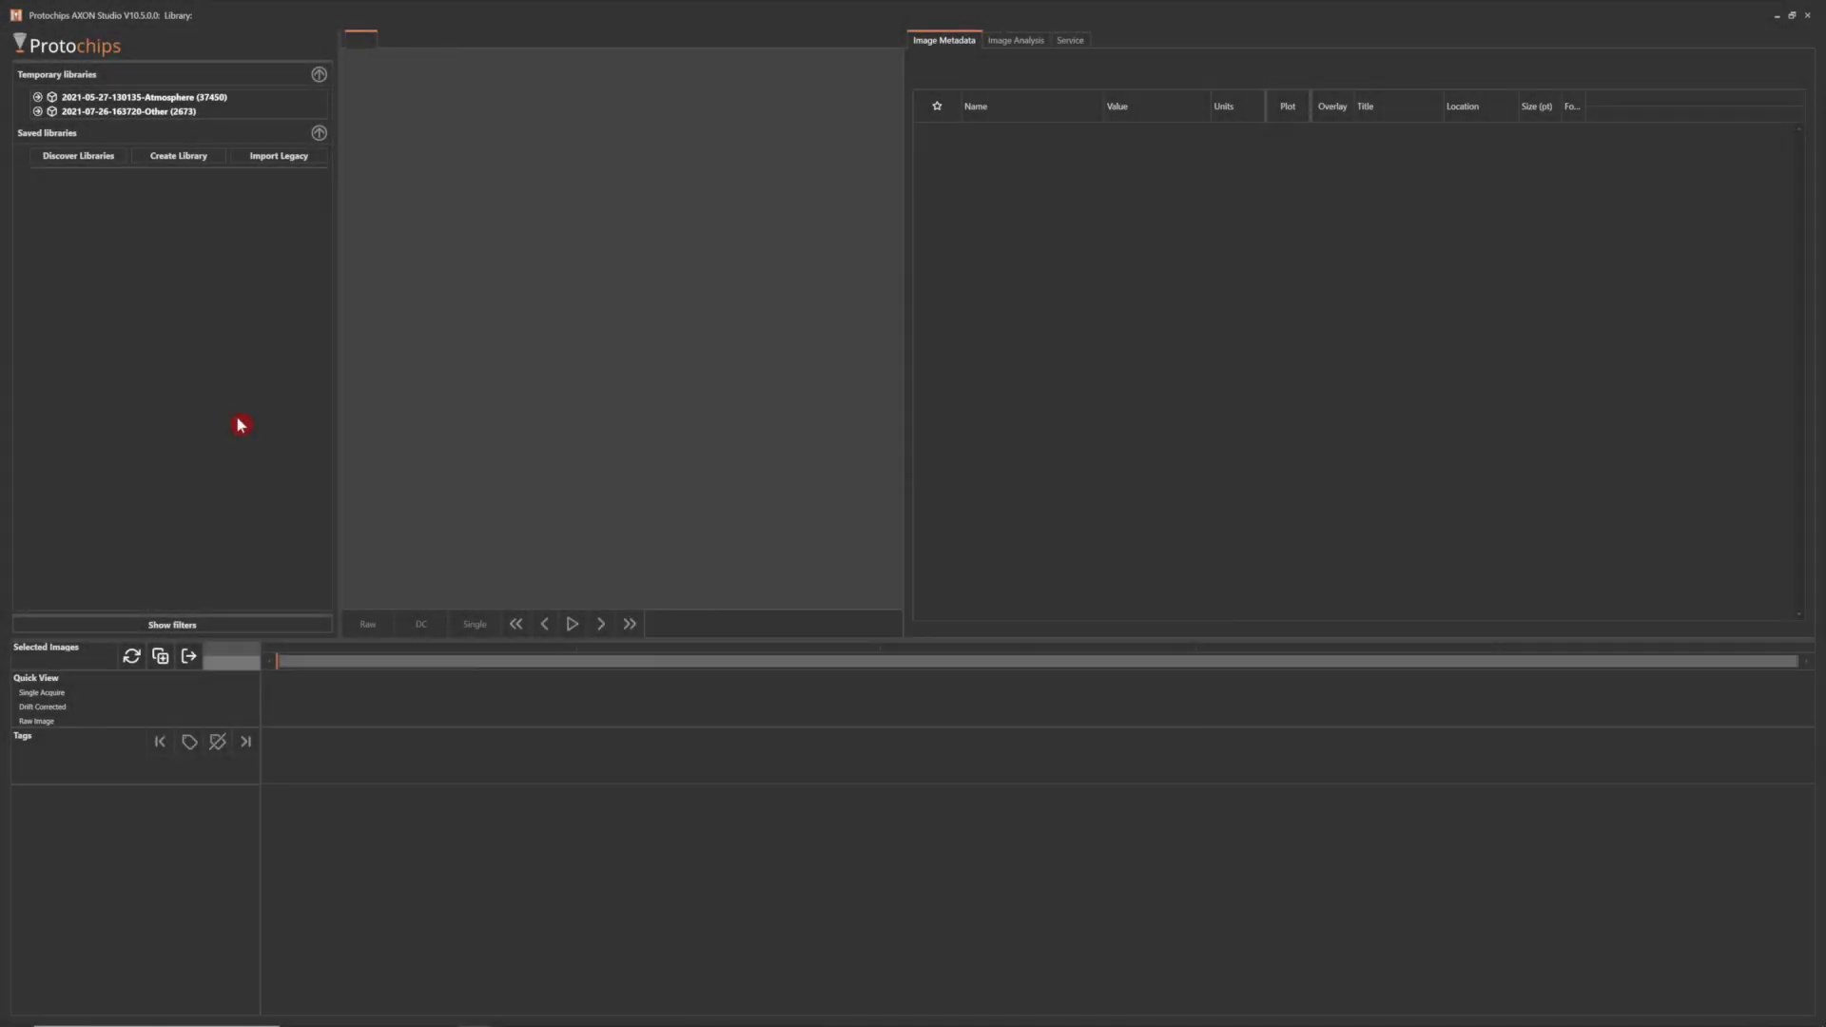
- Add the Desktop folder 'Example Library - Reduction of FeOx' as a saved library and expand it
{"action": "left_click", "coordinate": [73, 160]}
{"action": "left_click", "coordinate": [58, 332]}
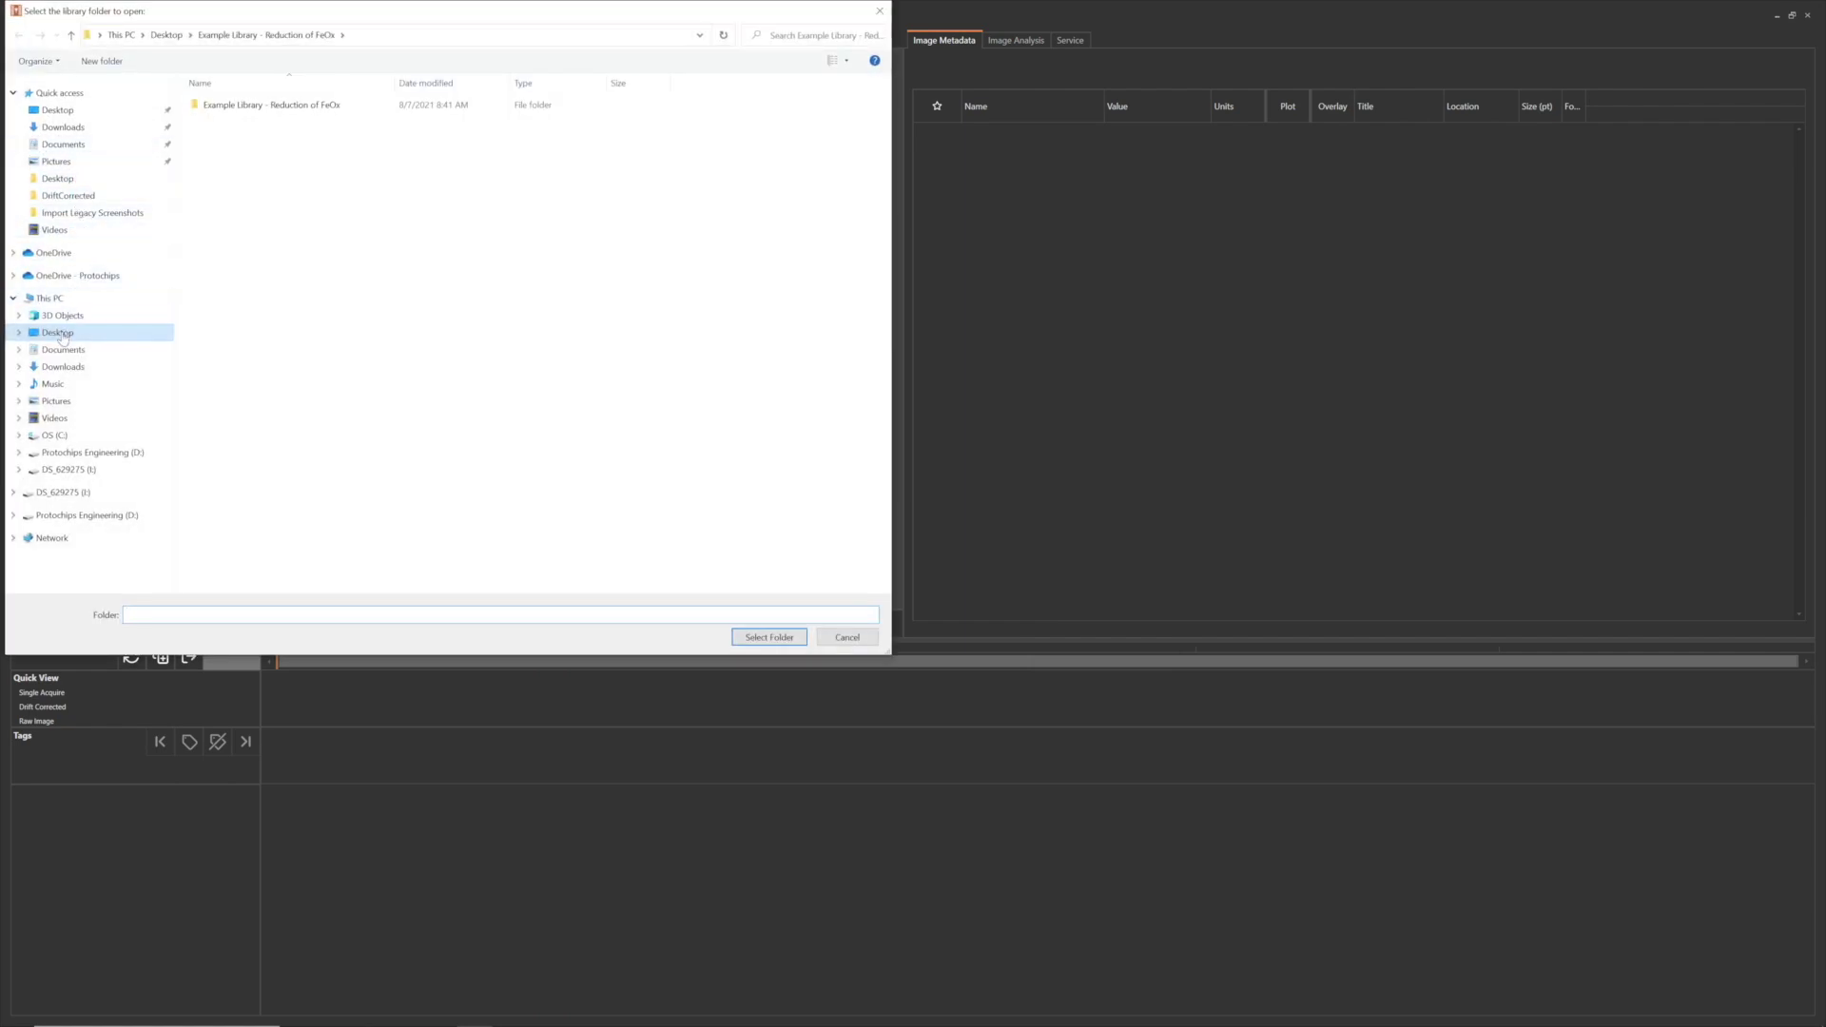
{"action": "left_click", "coordinate": [250, 119]}
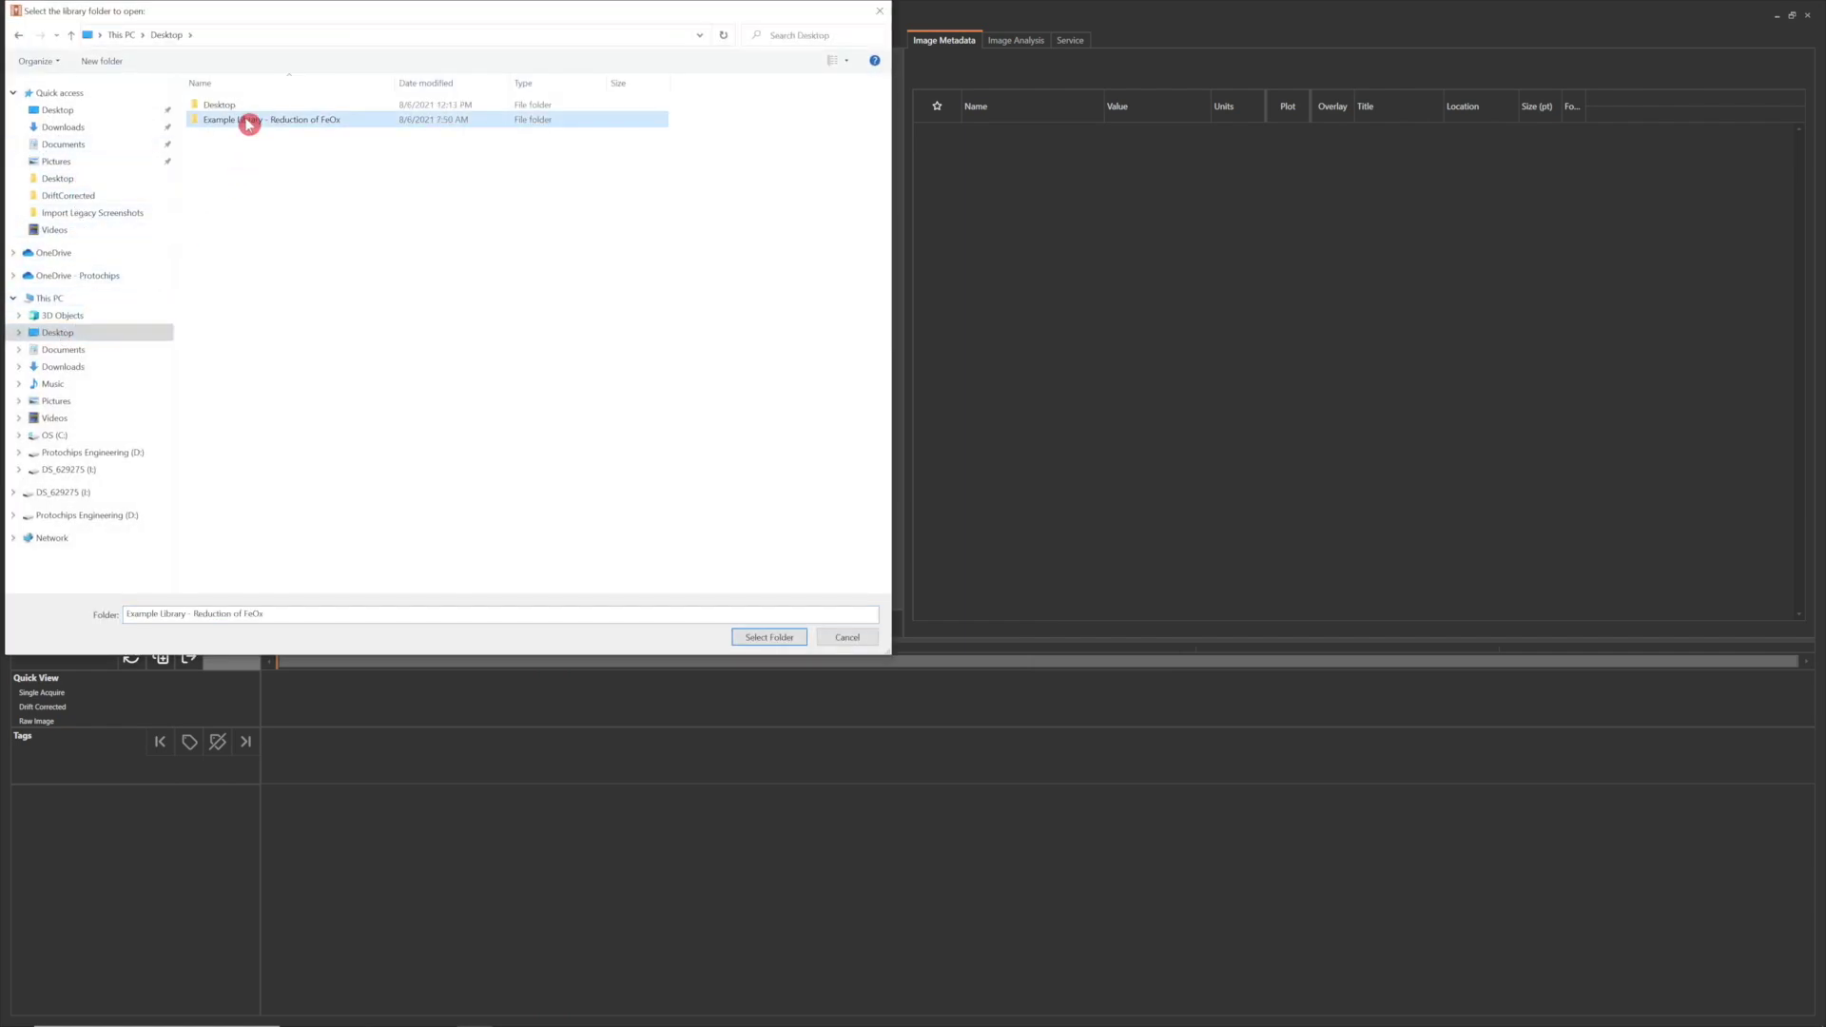
{"action": "left_click", "coordinate": [767, 637]}
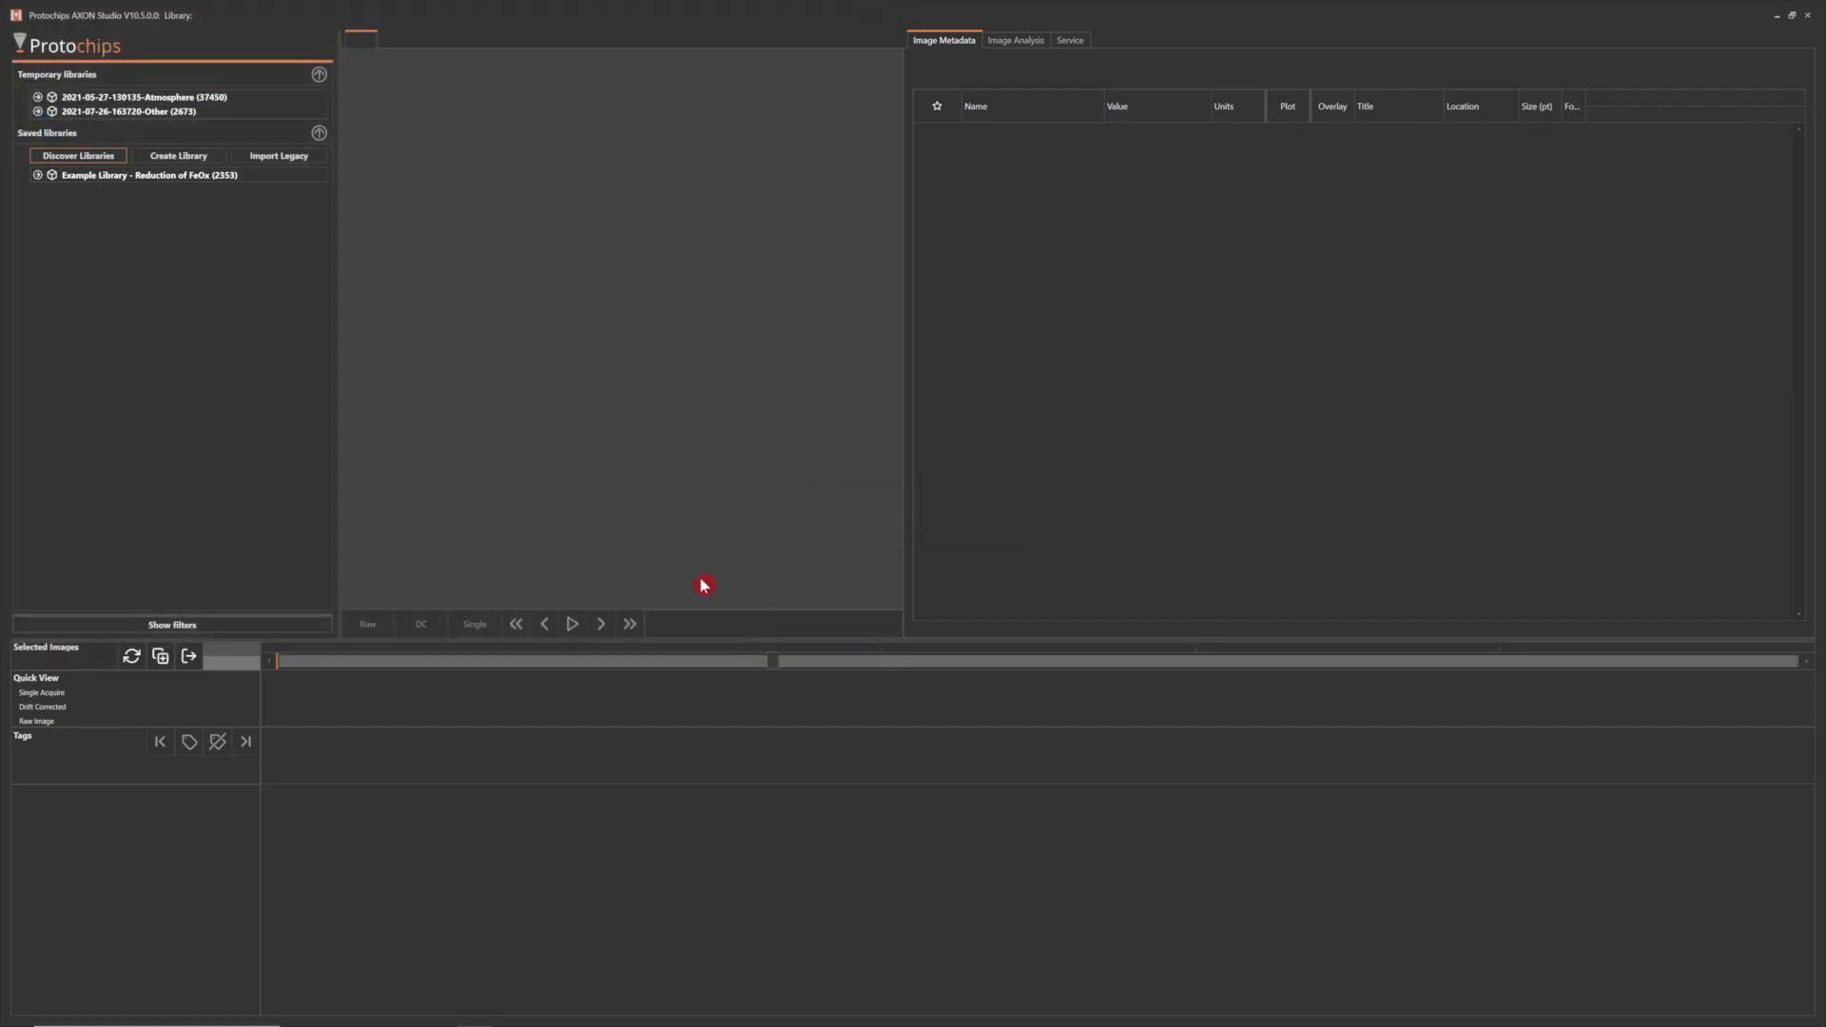
{"action": "left_click", "coordinate": [64, 175]}
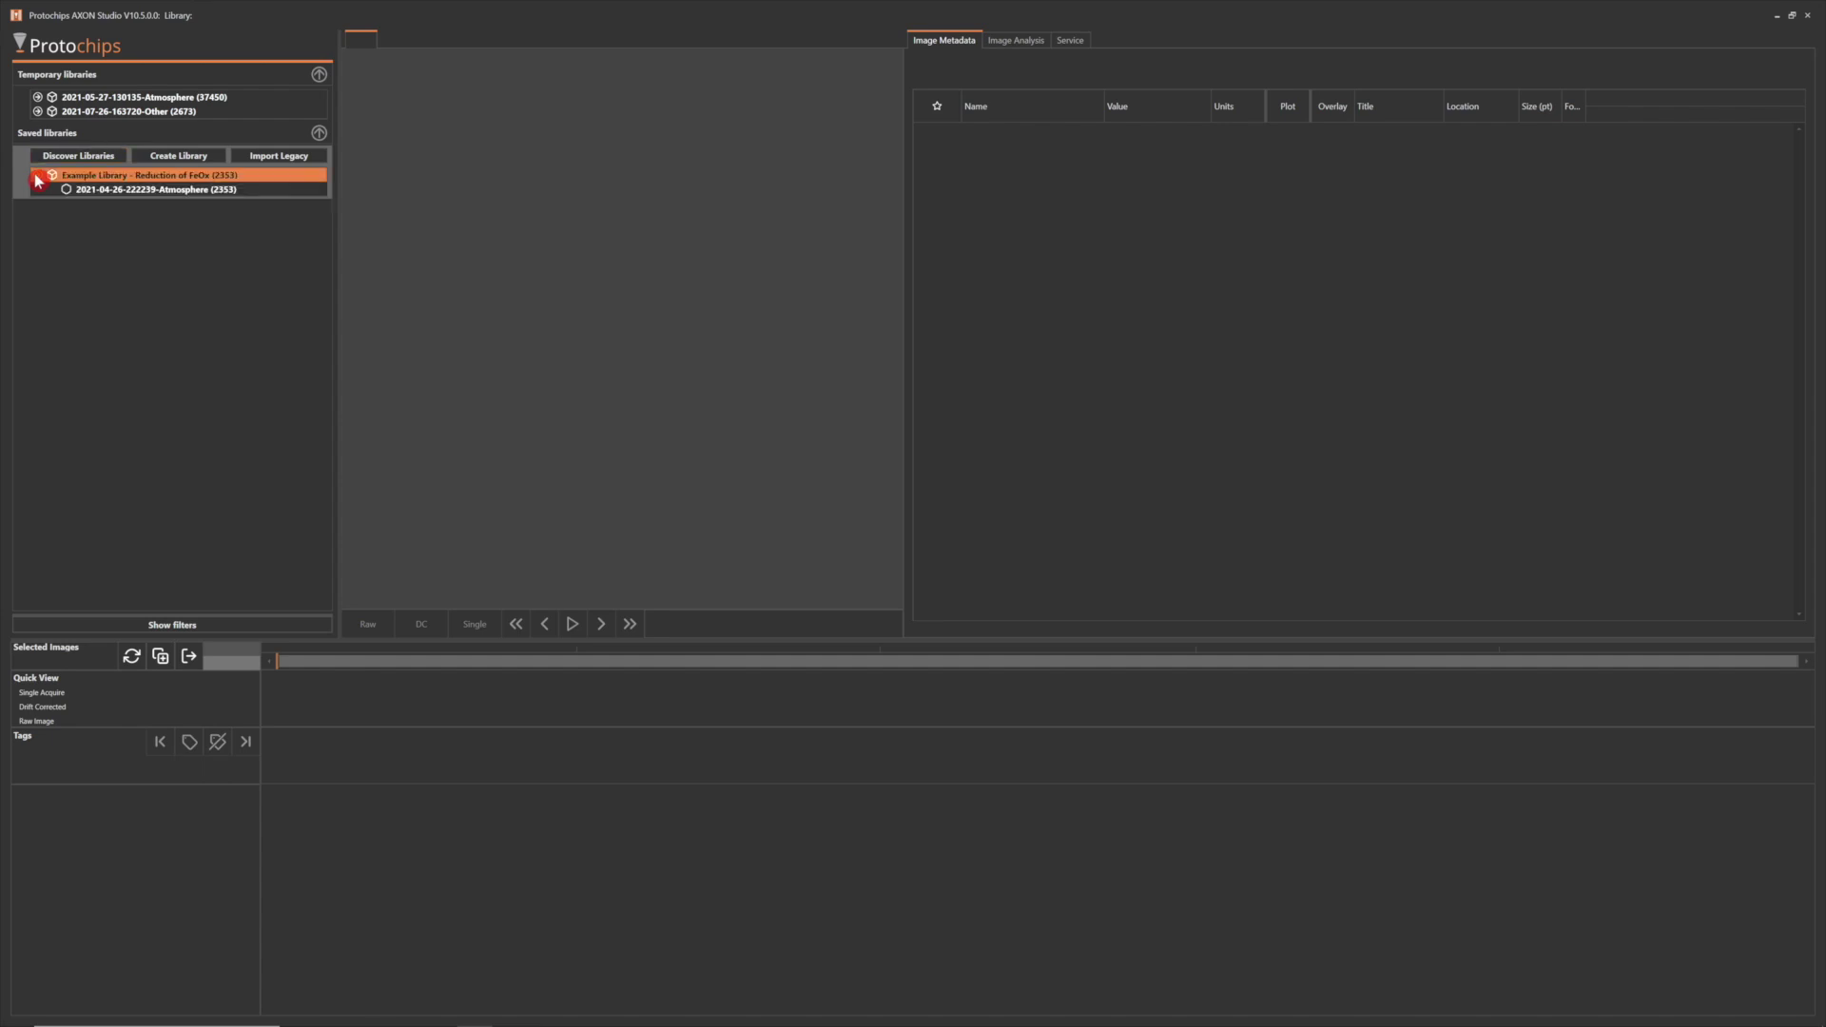
{"action": "left_click", "coordinate": [88, 189]}
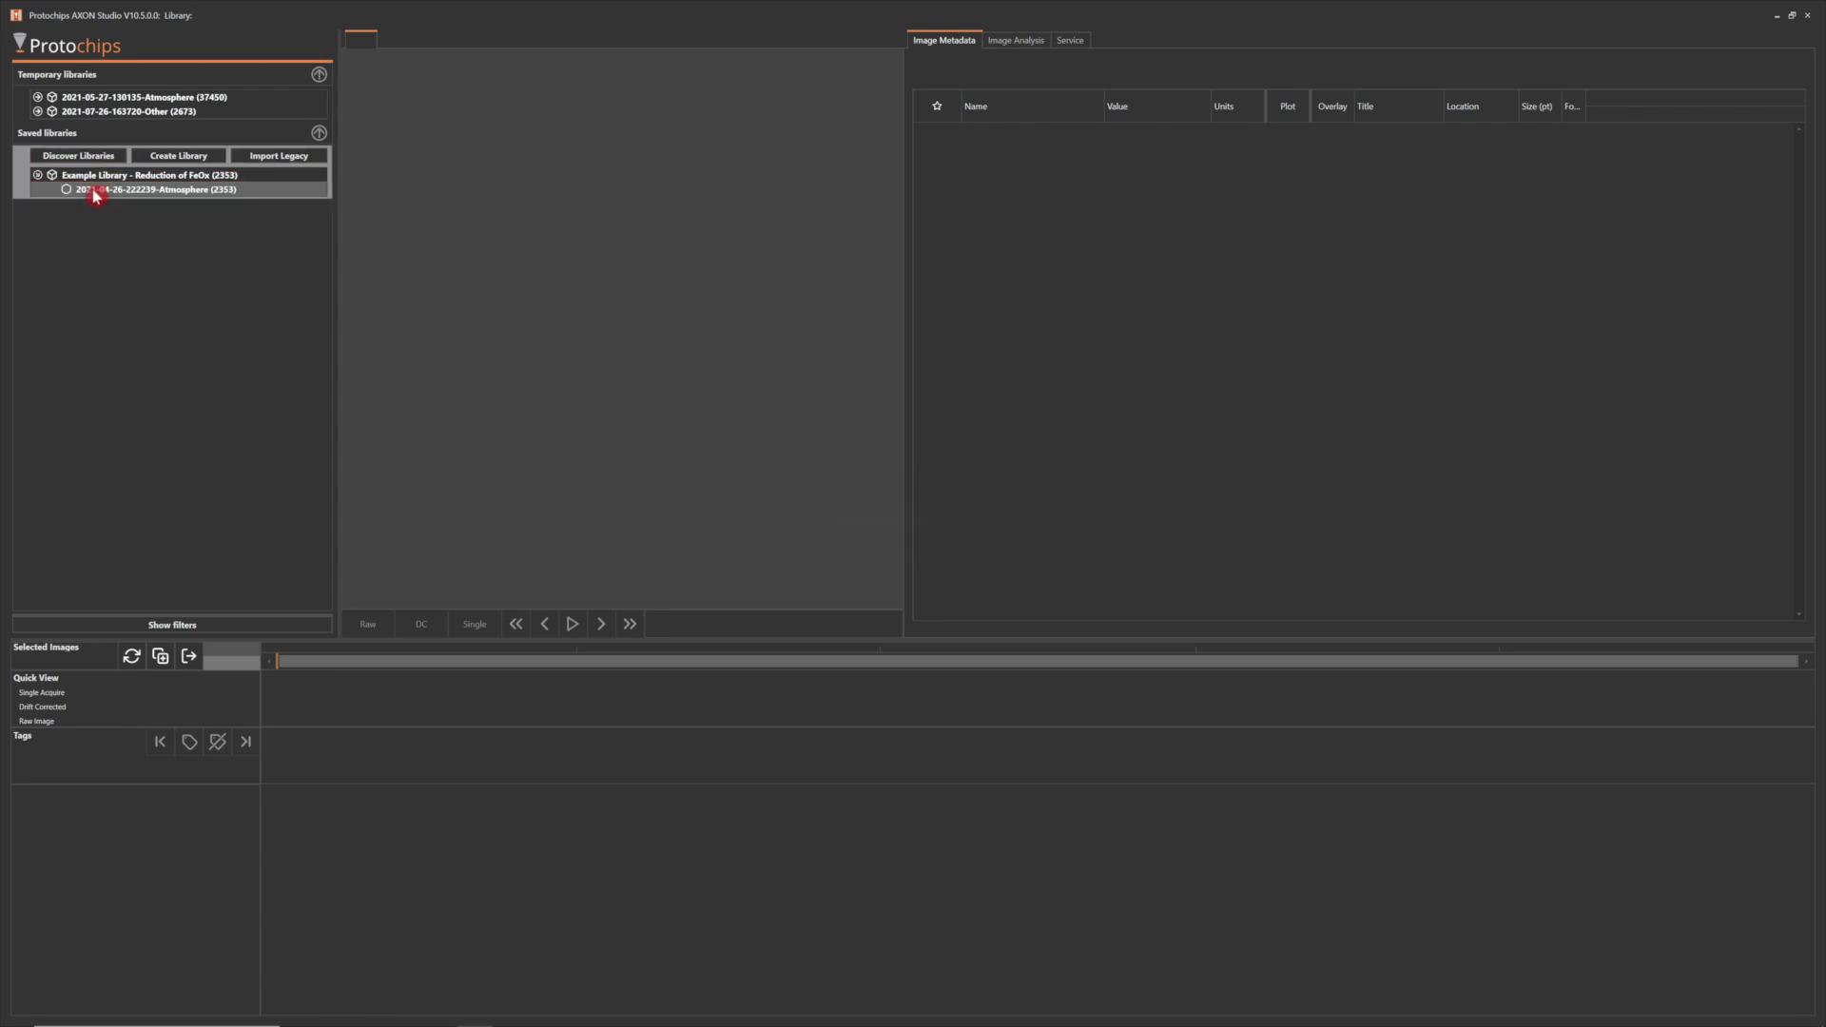
{"action": "left_click", "coordinate": [420, 624]}
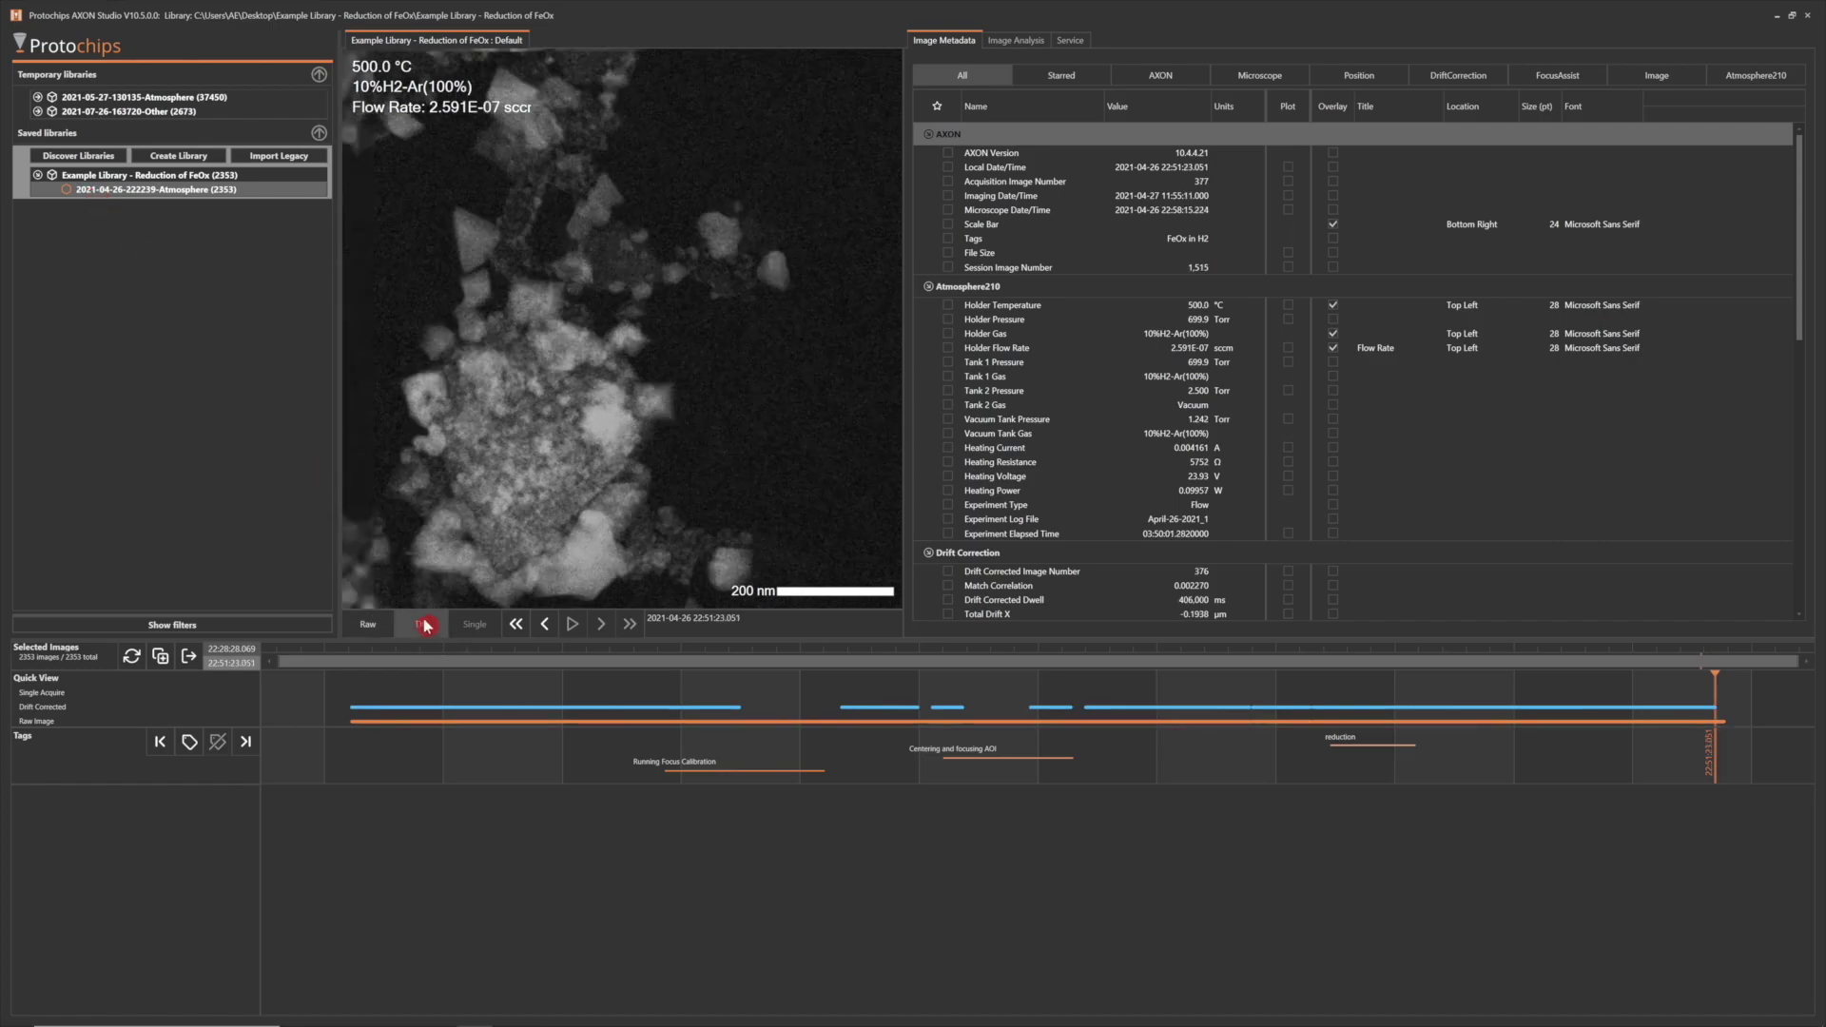
{"action": "left_click", "coordinate": [1290, 311]}
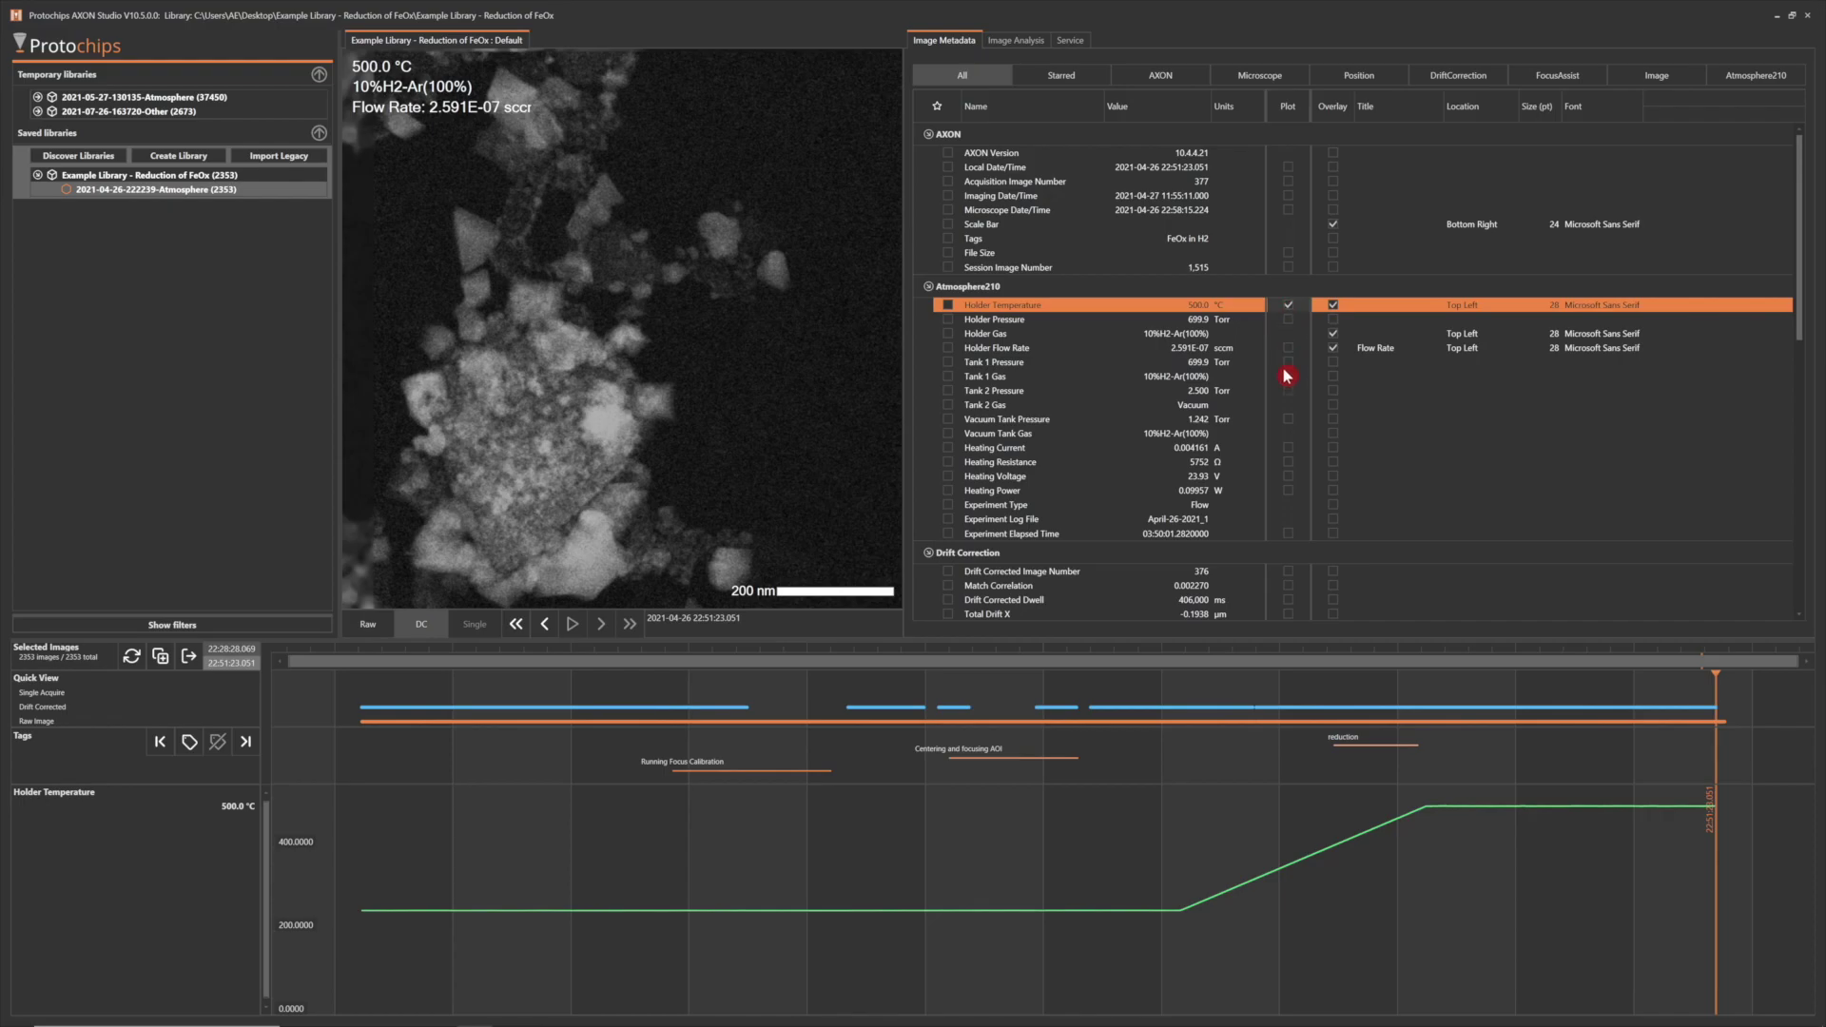
- Plot Match Correlation and move from the correlation spike back to the 403.2 °C image
{"action": "left_click", "coordinate": [1291, 587]}
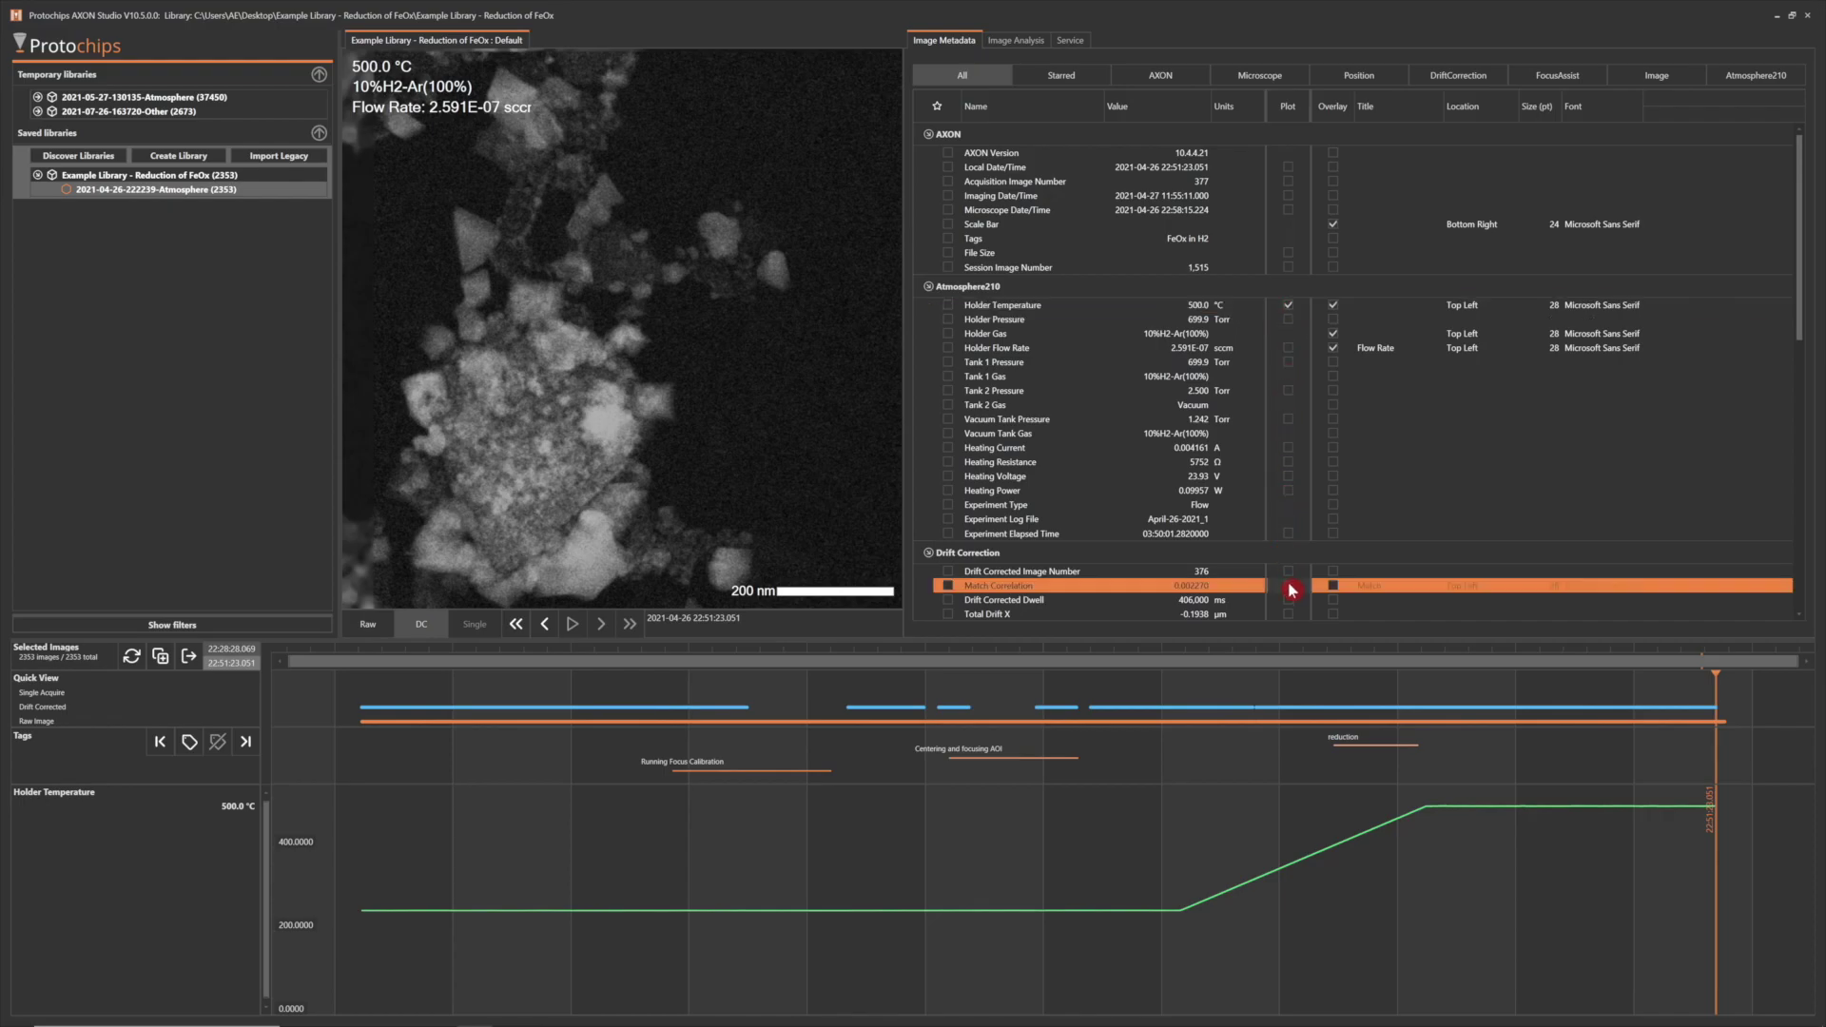
{"action": "left_click", "coordinate": [1355, 690]}
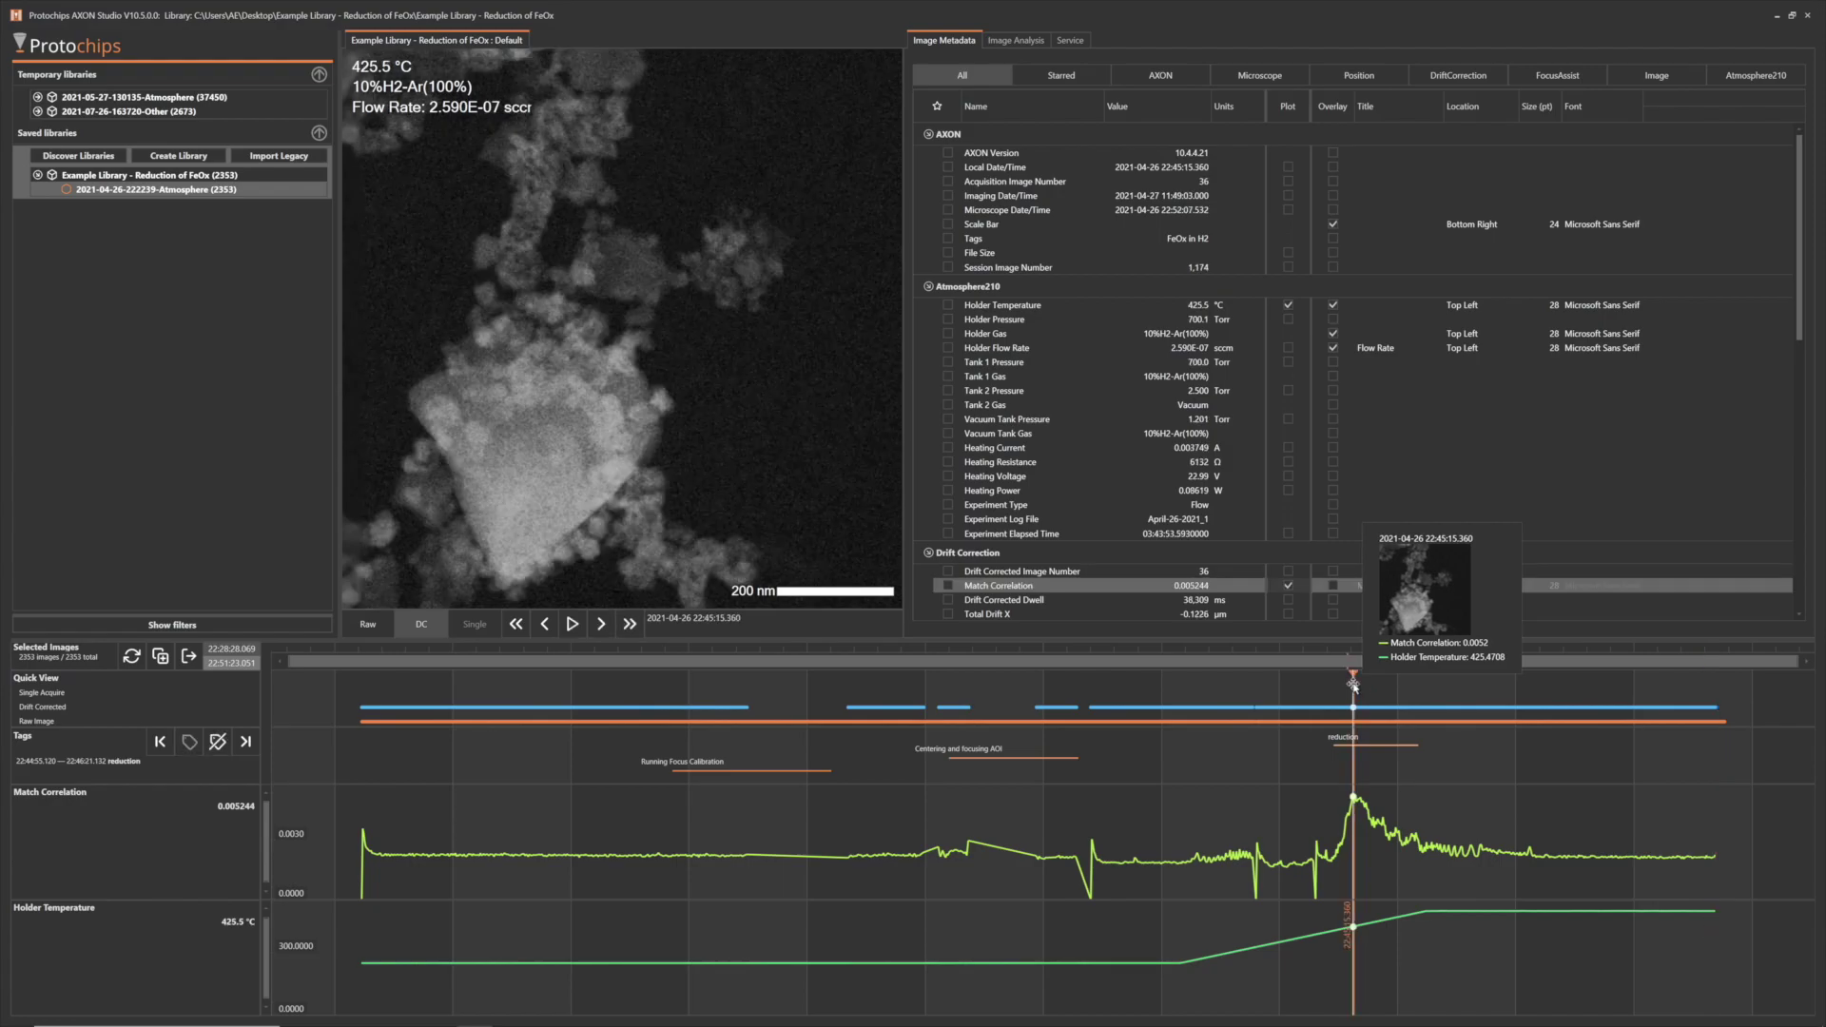
{"action": "scroll", "coordinate": [1354, 686], "scroll_direction": "up", "scroll_amount": 3}
{"action": "scroll", "coordinate": [1354, 684], "scroll_direction": "up", "scroll_amount": 3}
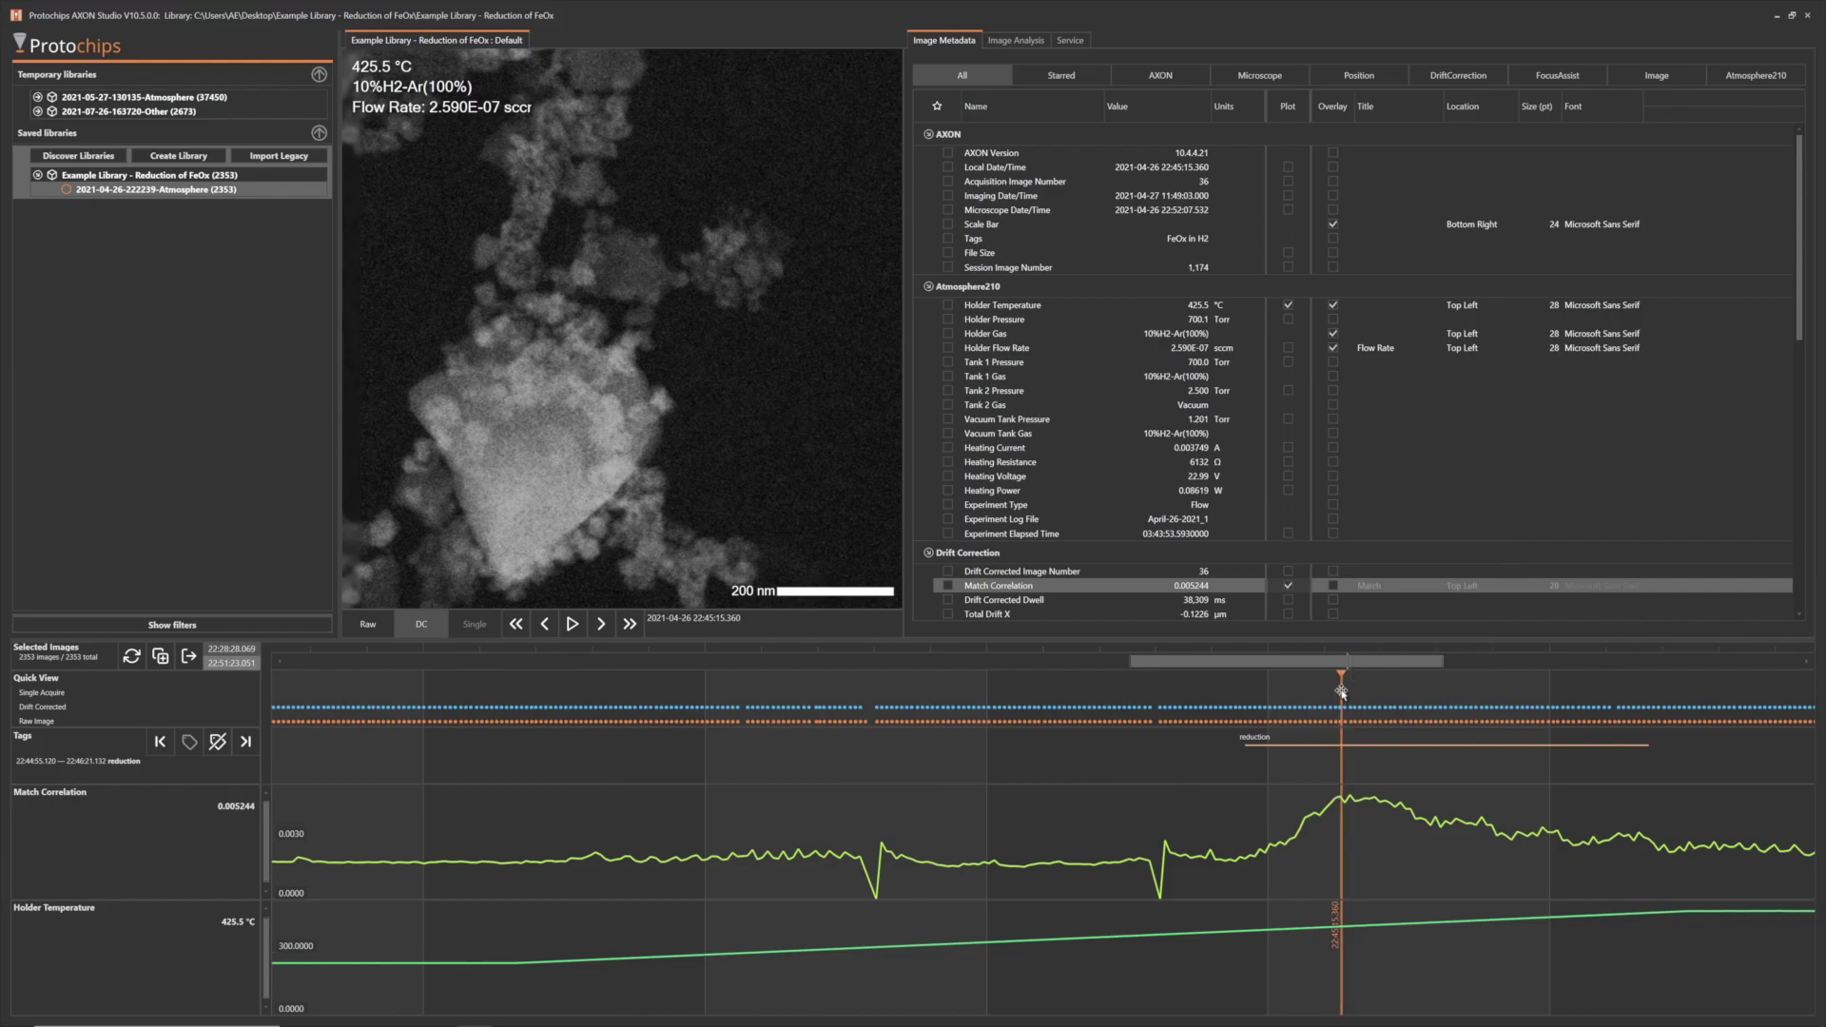
{"action": "mouse_move", "coordinate": [1342, 691]}
{"action": "left_mouse_down"}
{"action": "mouse_move", "coordinate": [1241, 709]}
{"action": "mouse_move", "coordinate": [1498, 713]}
{"action": "mouse_move", "coordinate": [1238, 750]}
{"action": "left_mouse_up"}
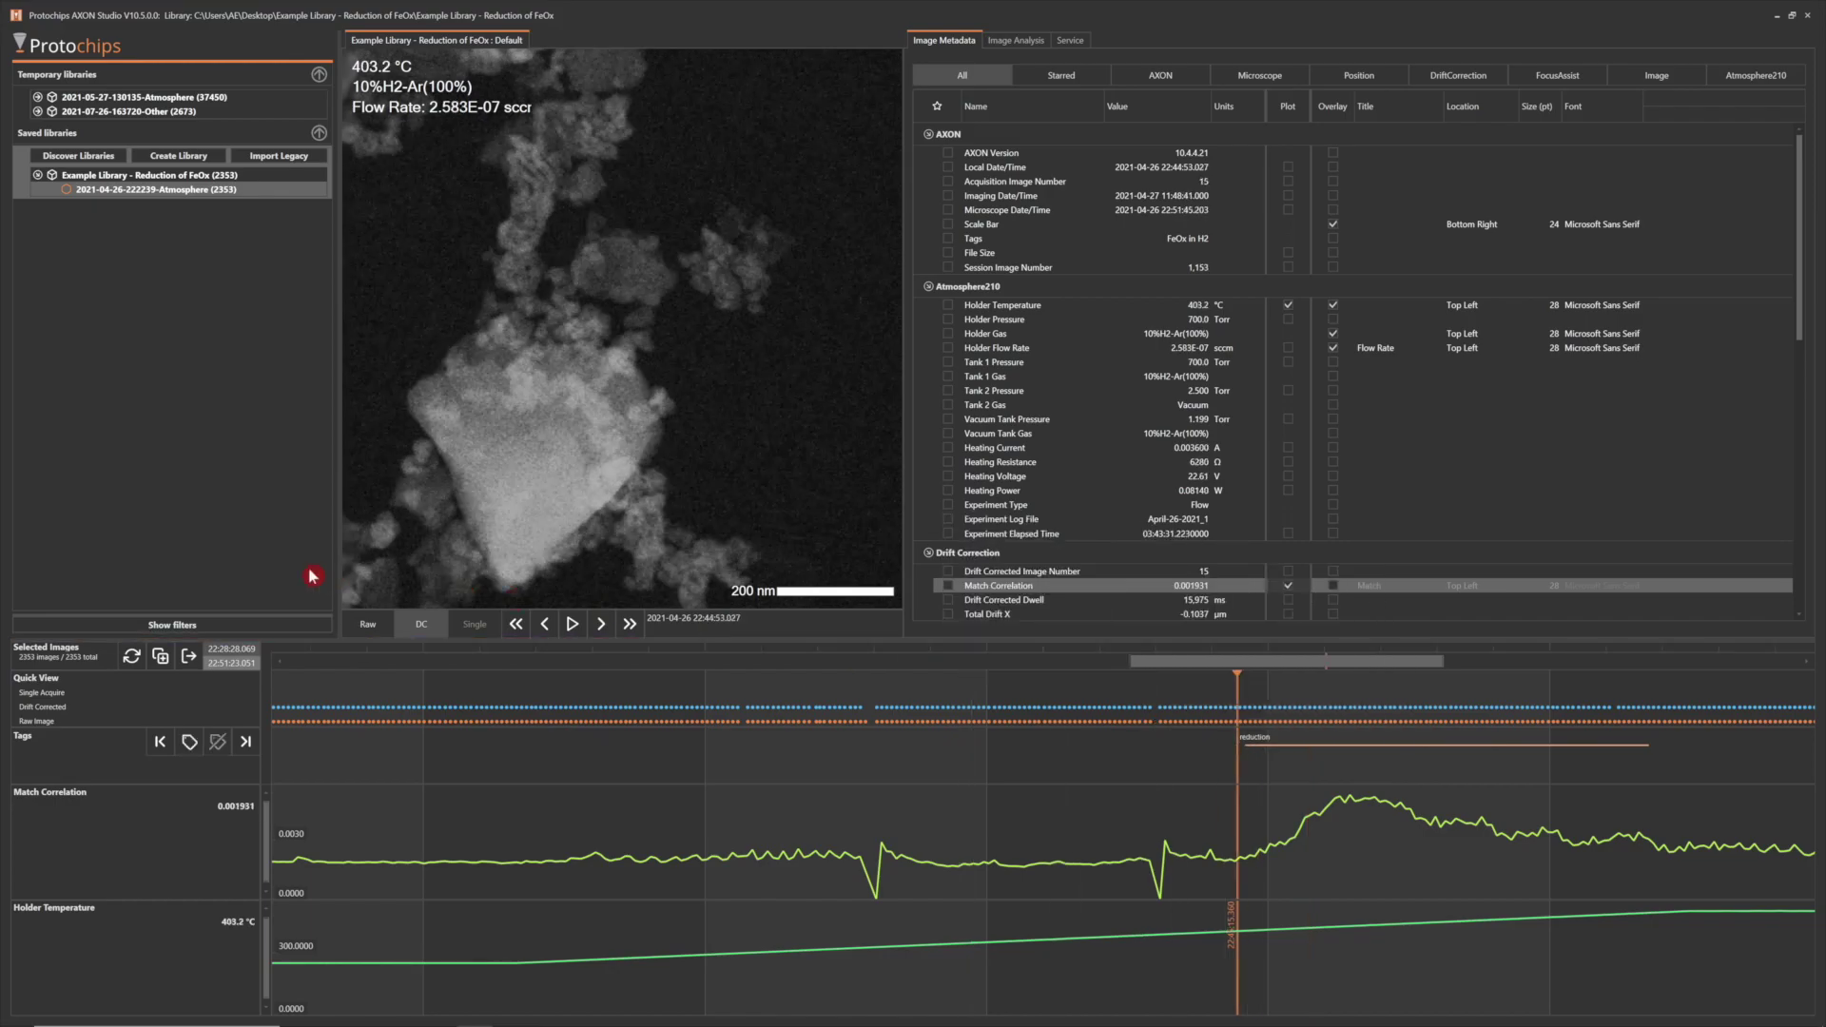
{"action": "left_click", "coordinate": [173, 623]}
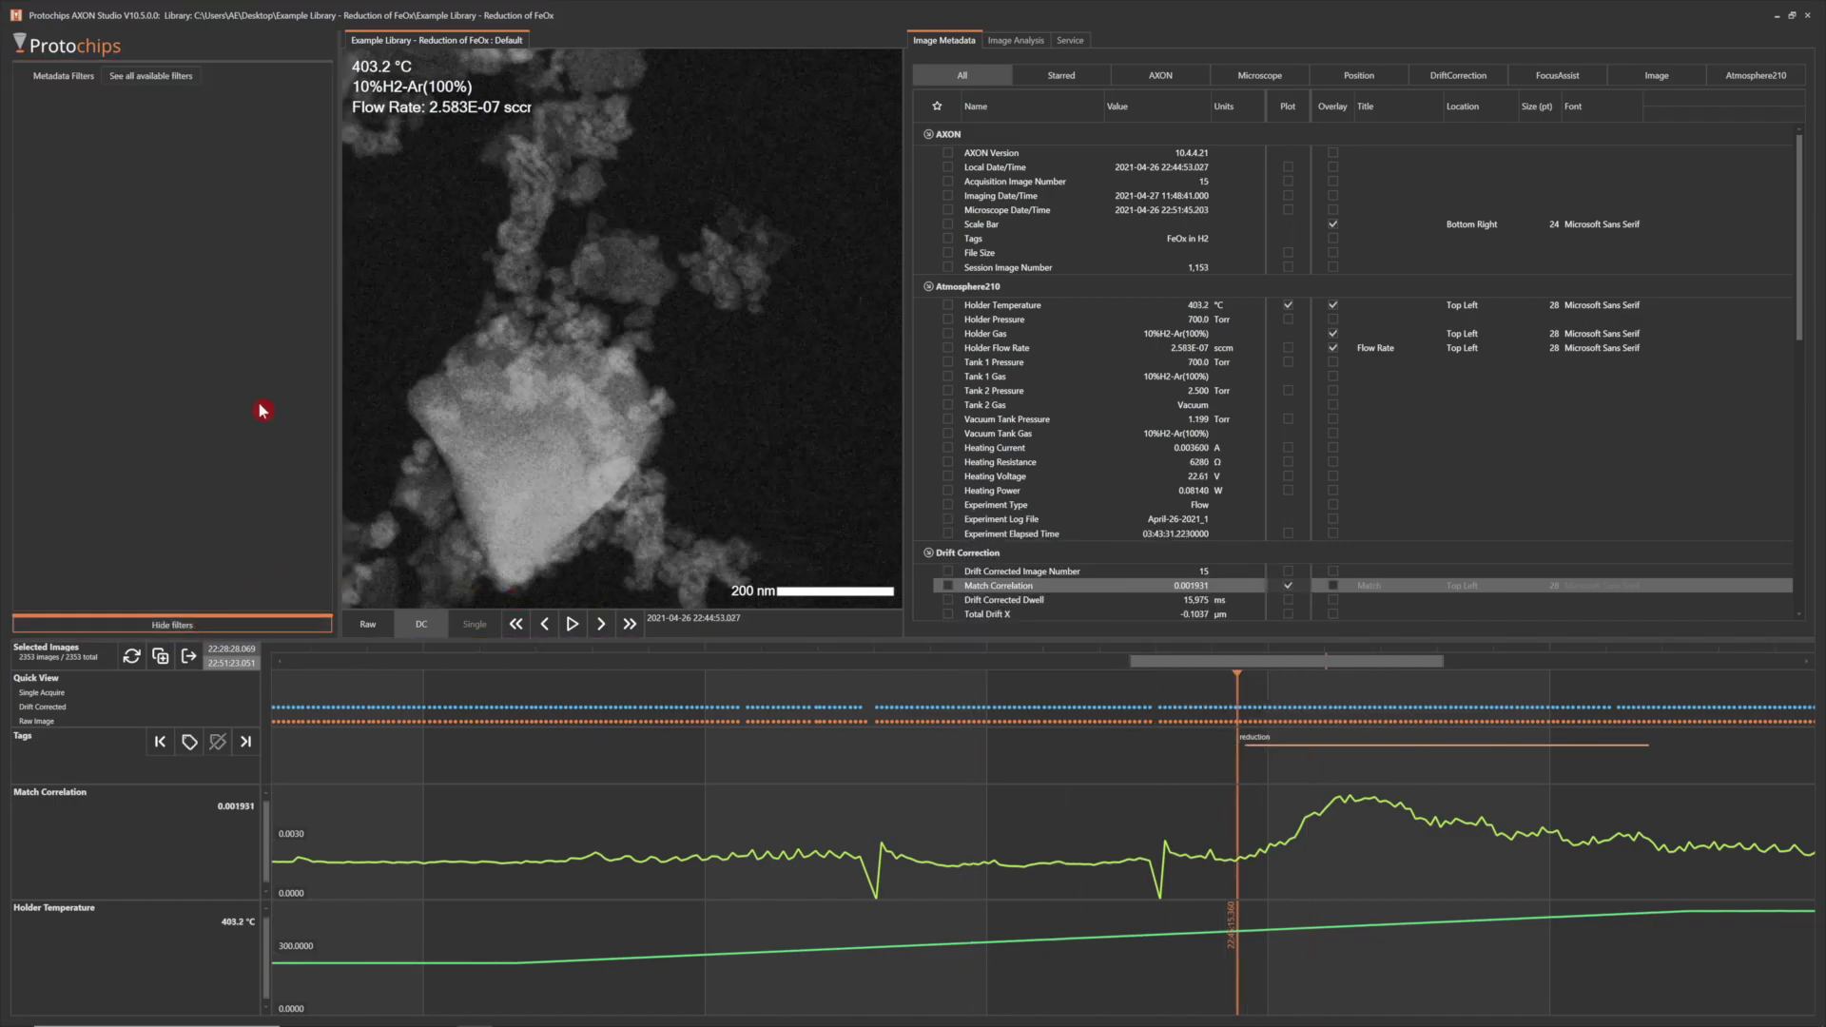
- Add an Atmosphere210 Holder Temperature filter limited to 400.88–490.56 °C, leaving 197 of 2353 images
{"action": "left_click", "coordinate": [173, 75]}
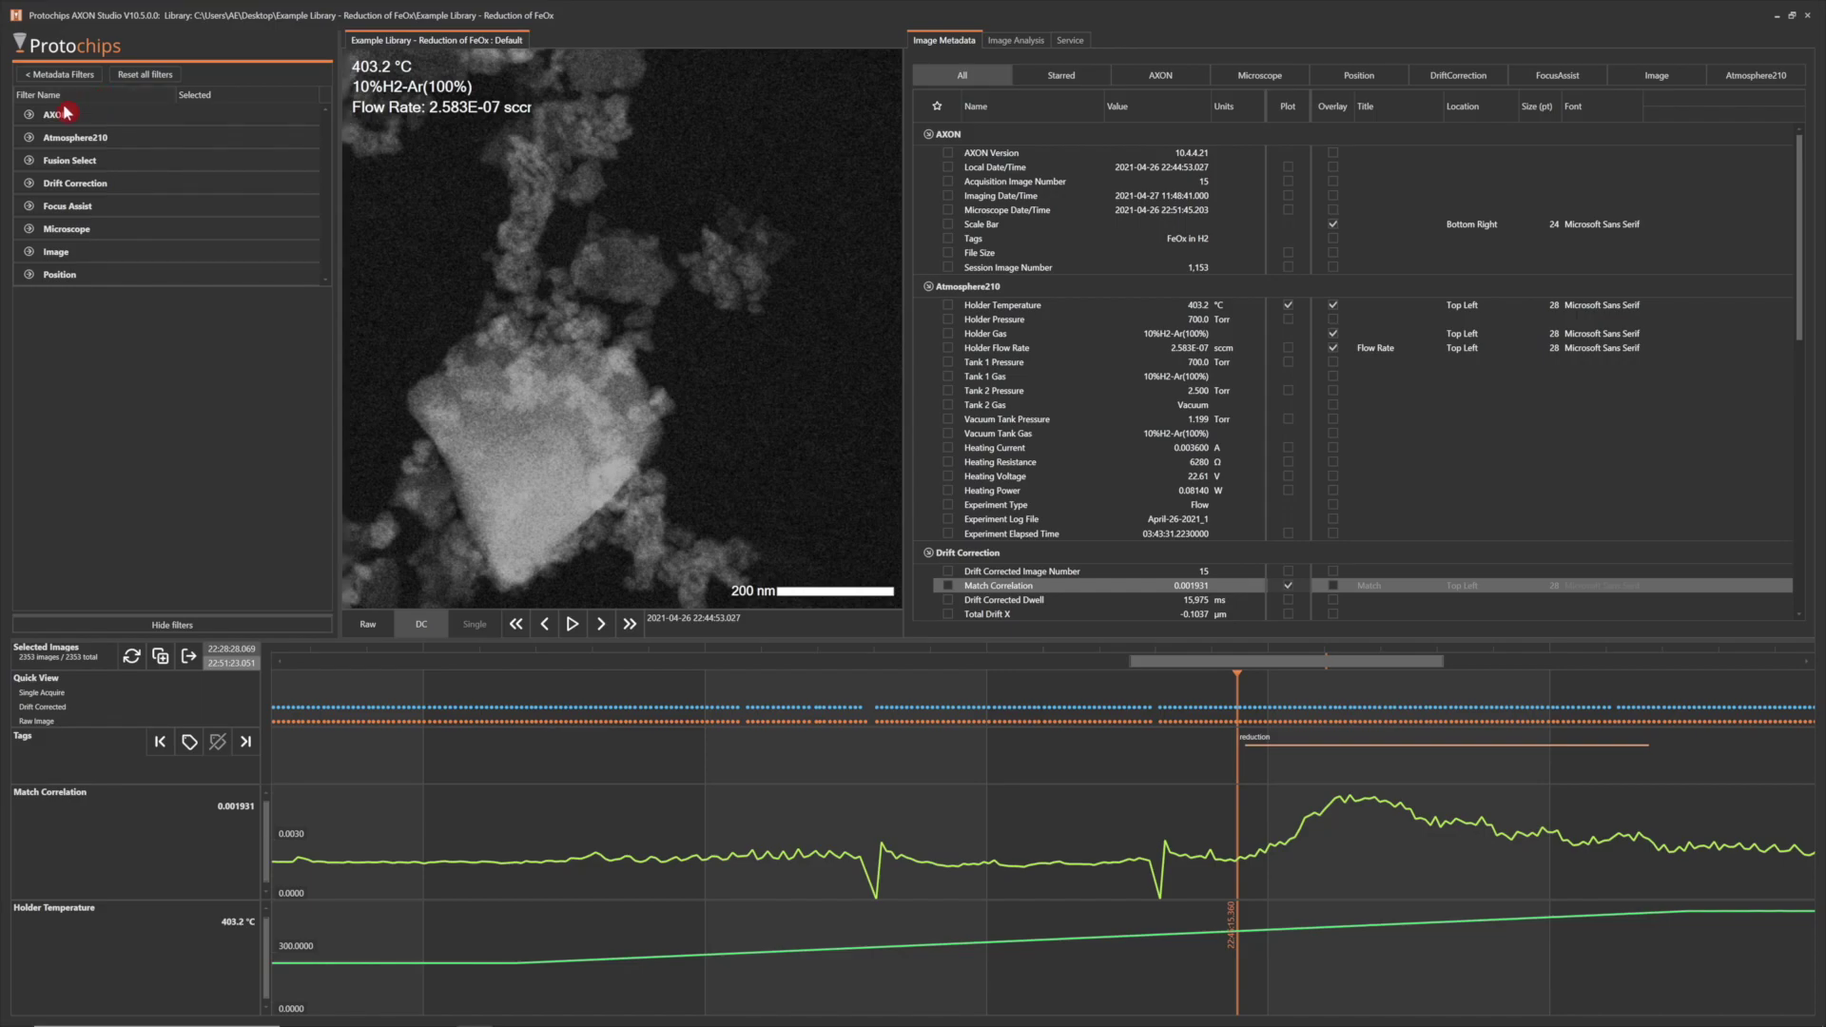
{"action": "left_click", "coordinate": [32, 140]}
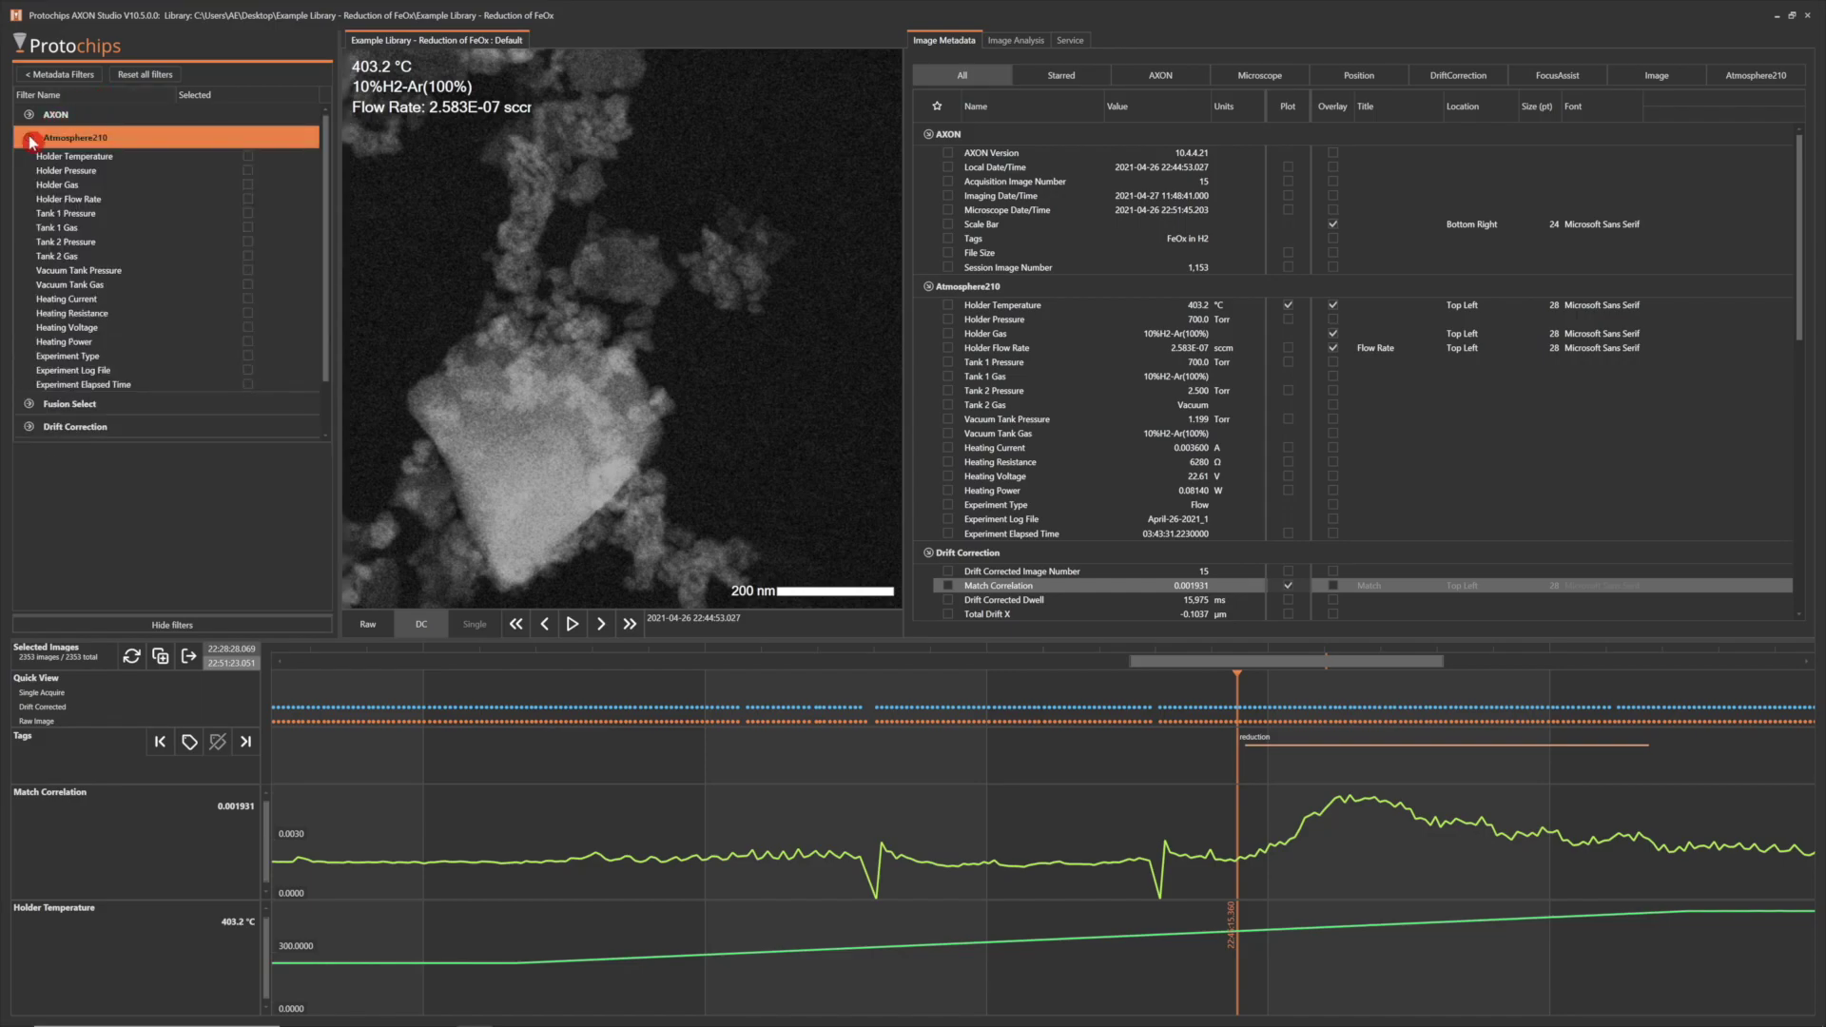
{"action": "left_click", "coordinate": [250, 160]}
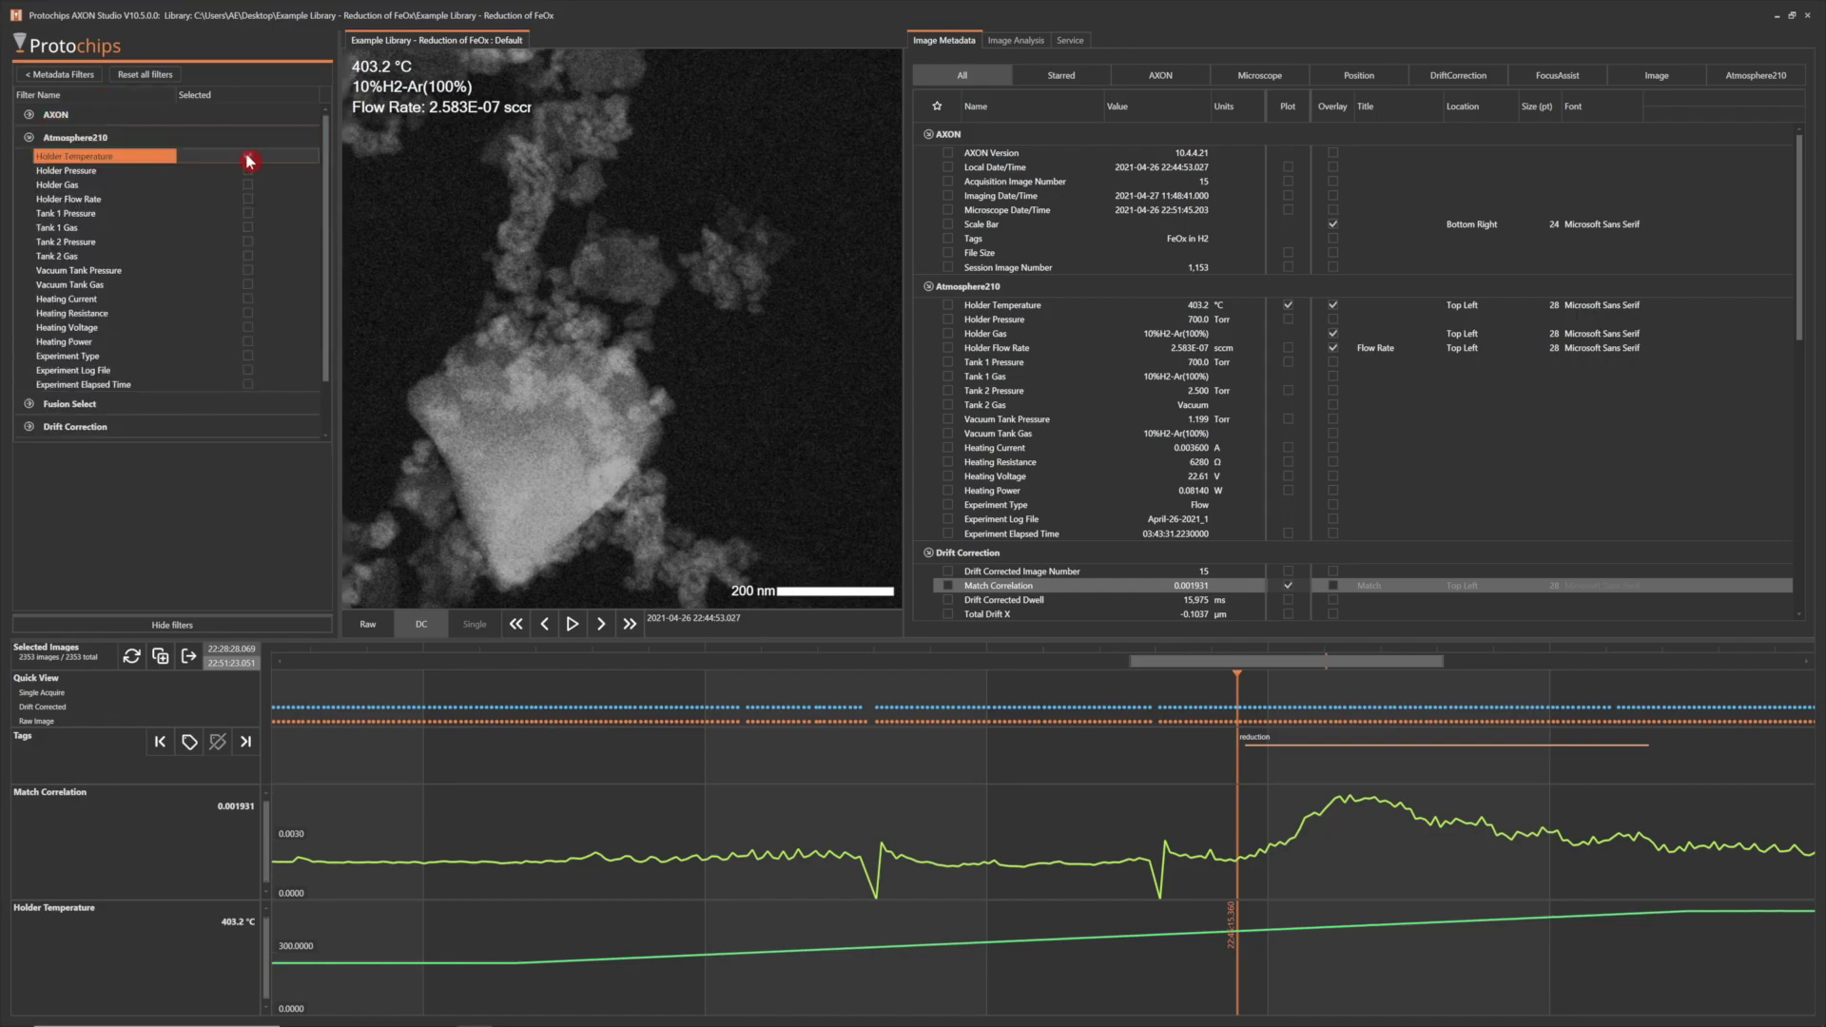
{"action": "left_click", "coordinate": [88, 78]}
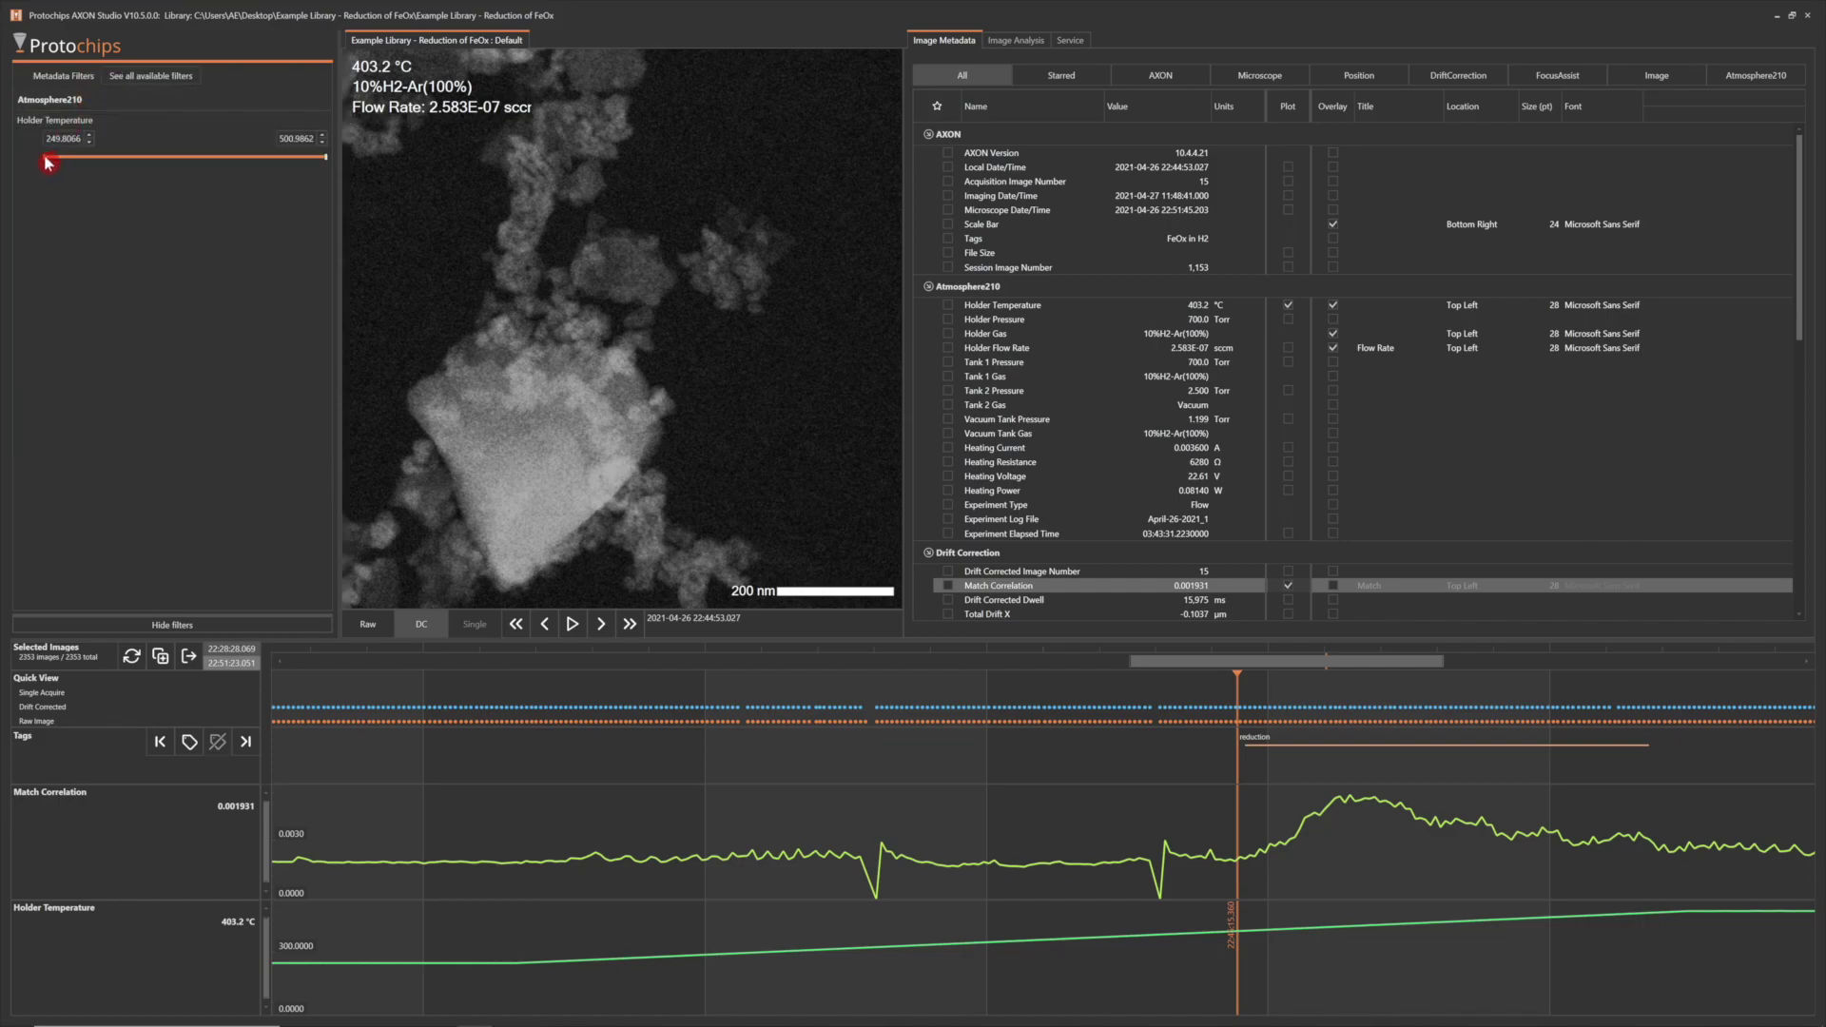
{"action": "left_click_drag", "start_coordinate": [45, 159], "coordinate": [196, 169]}
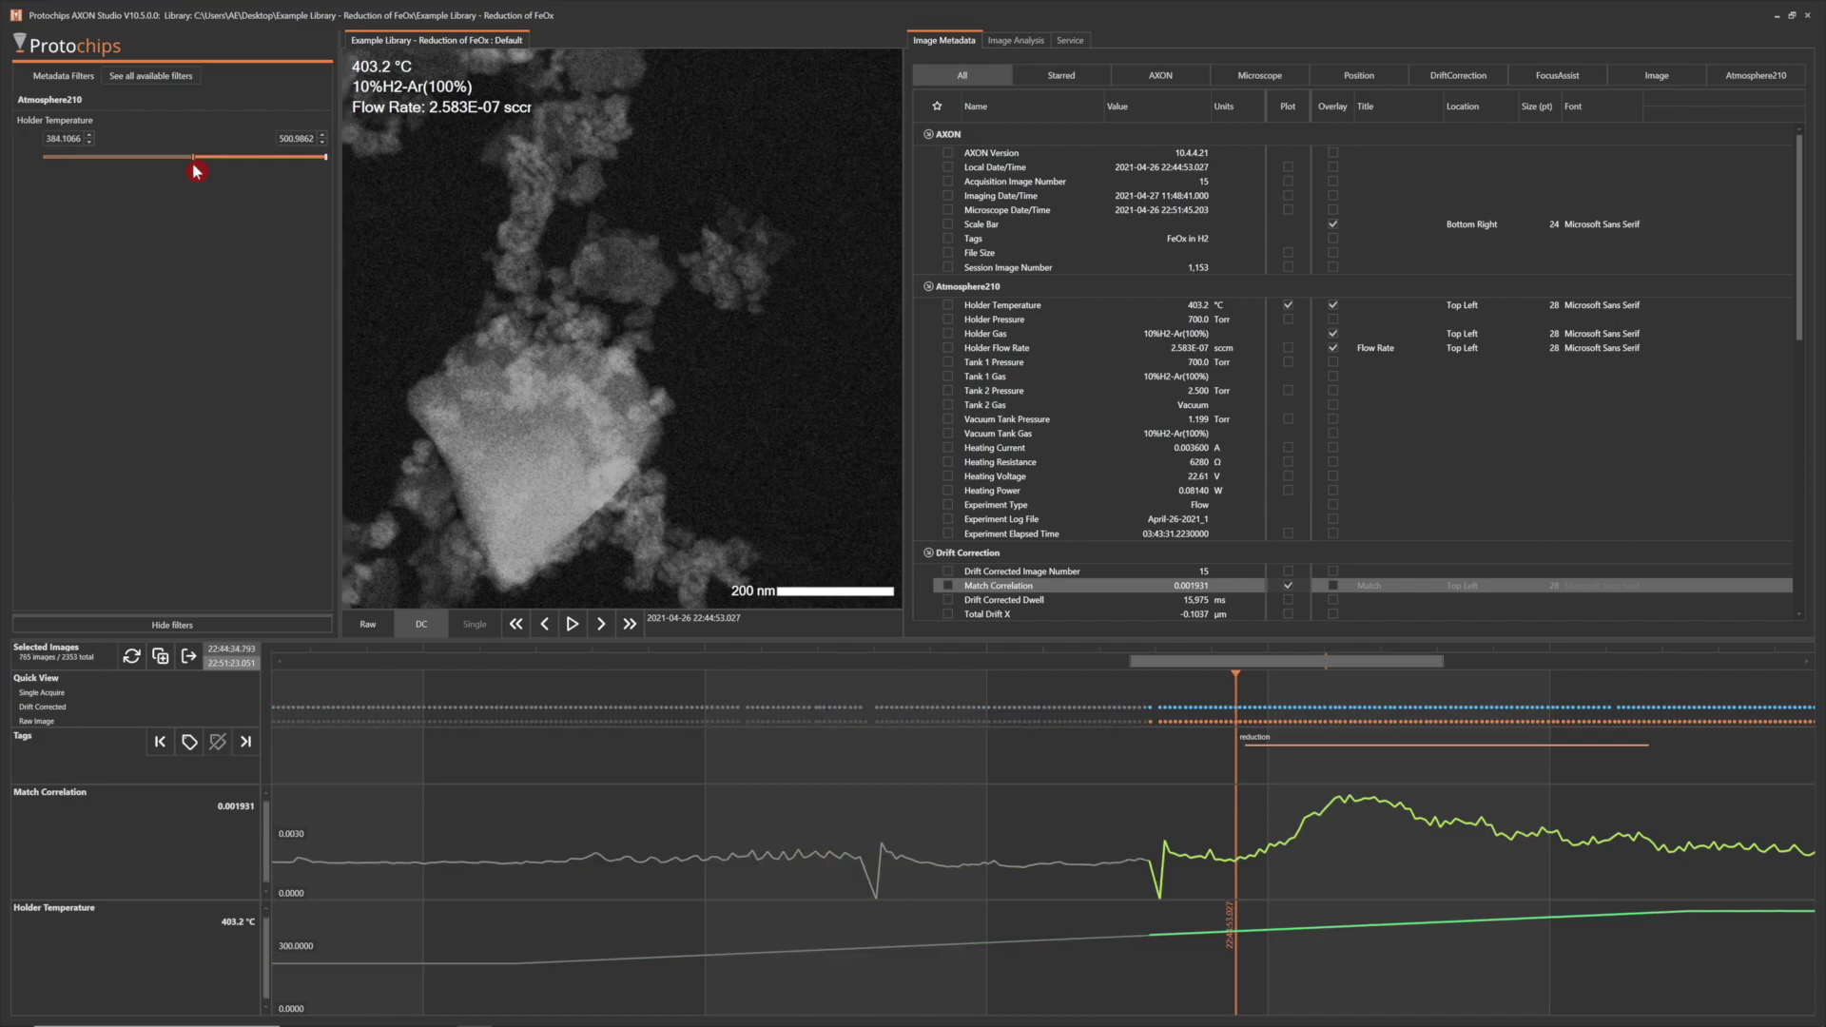
{"action": "left_click_drag", "start_coordinate": [216, 164], "coordinate": [213, 171]}
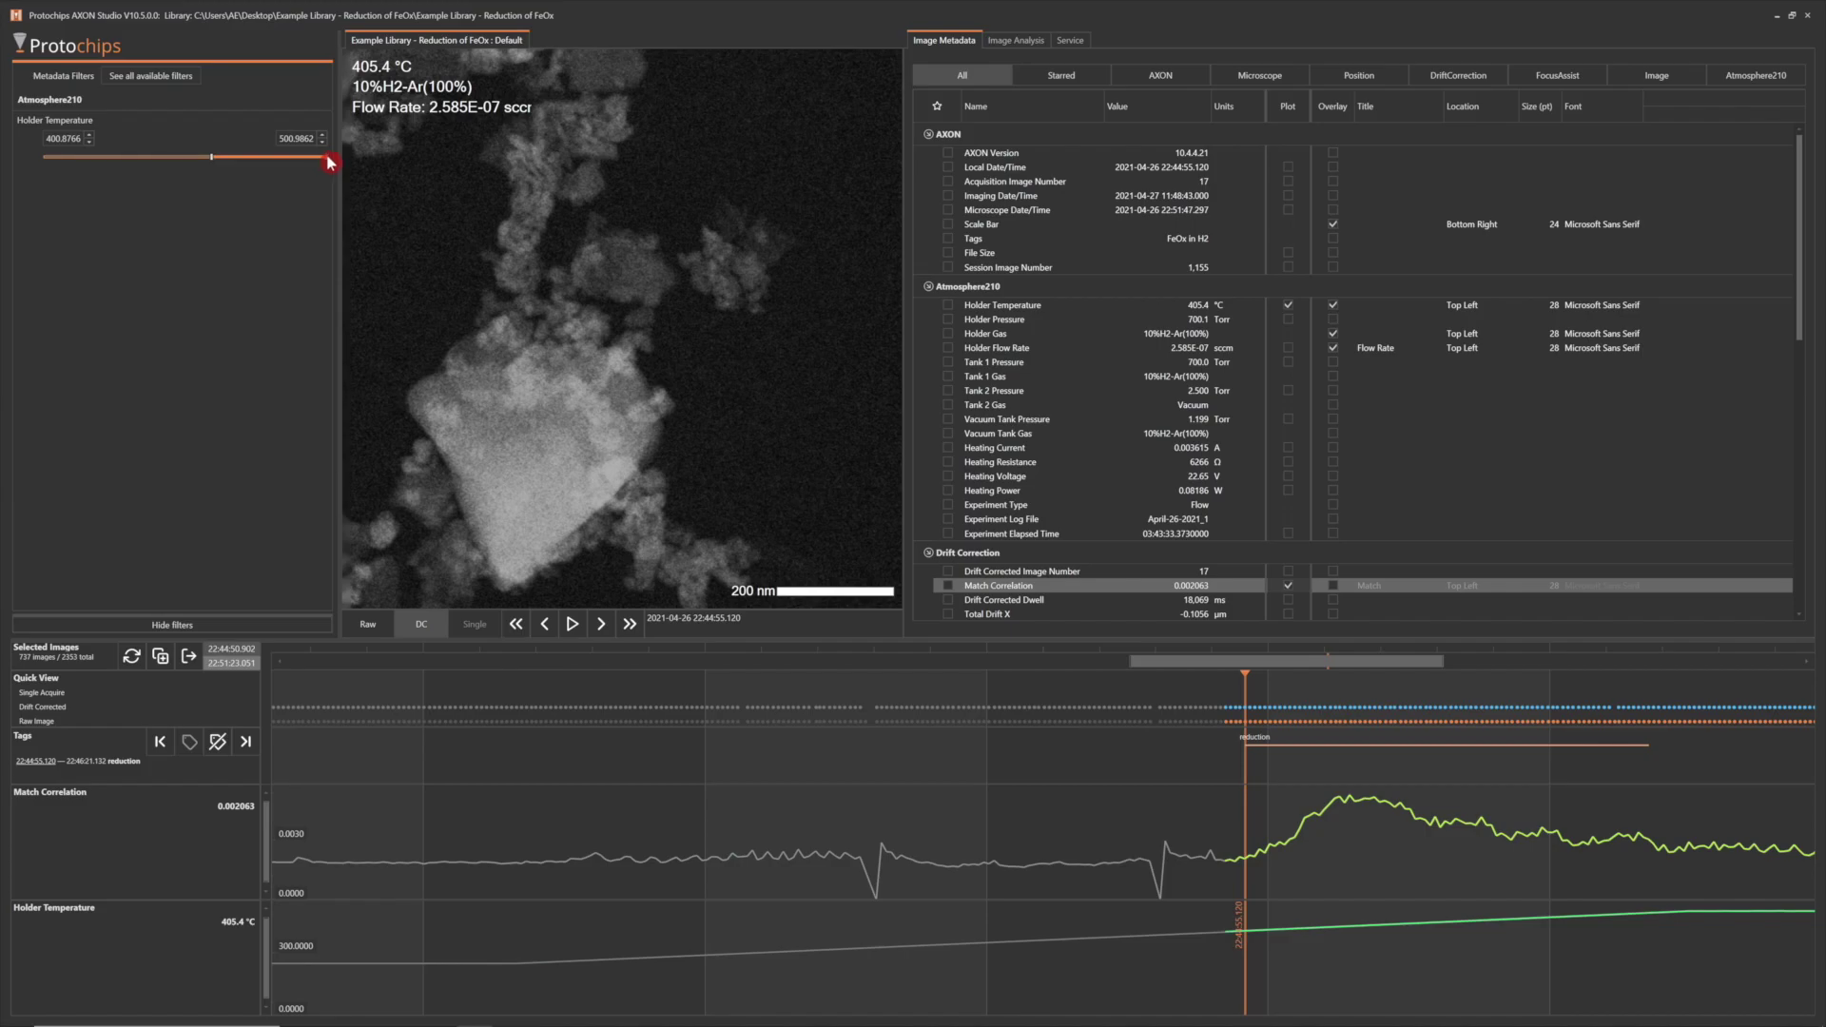
{"action": "left_click_drag", "start_coordinate": [320, 165], "coordinate": [319, 164]}
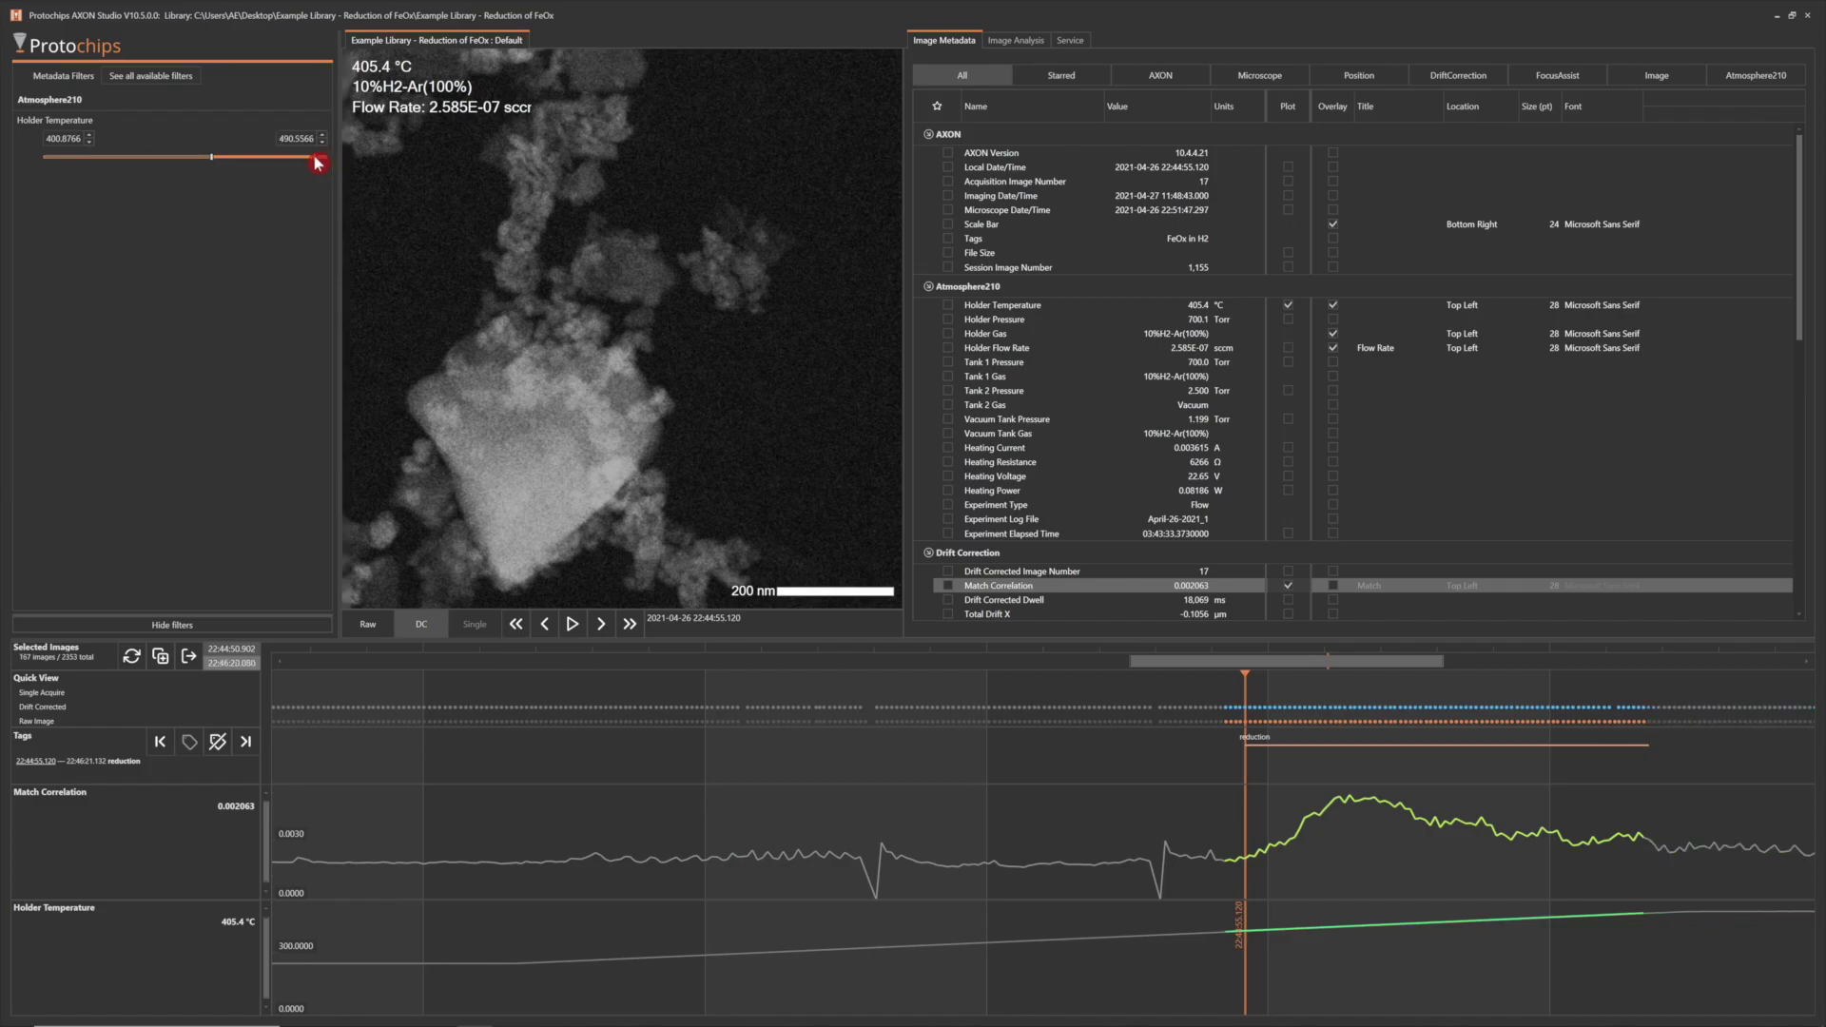
- Create collection 'For John Review' with drift-corrected and raw images, then open it
{"action": "left_click", "coordinate": [180, 624]}
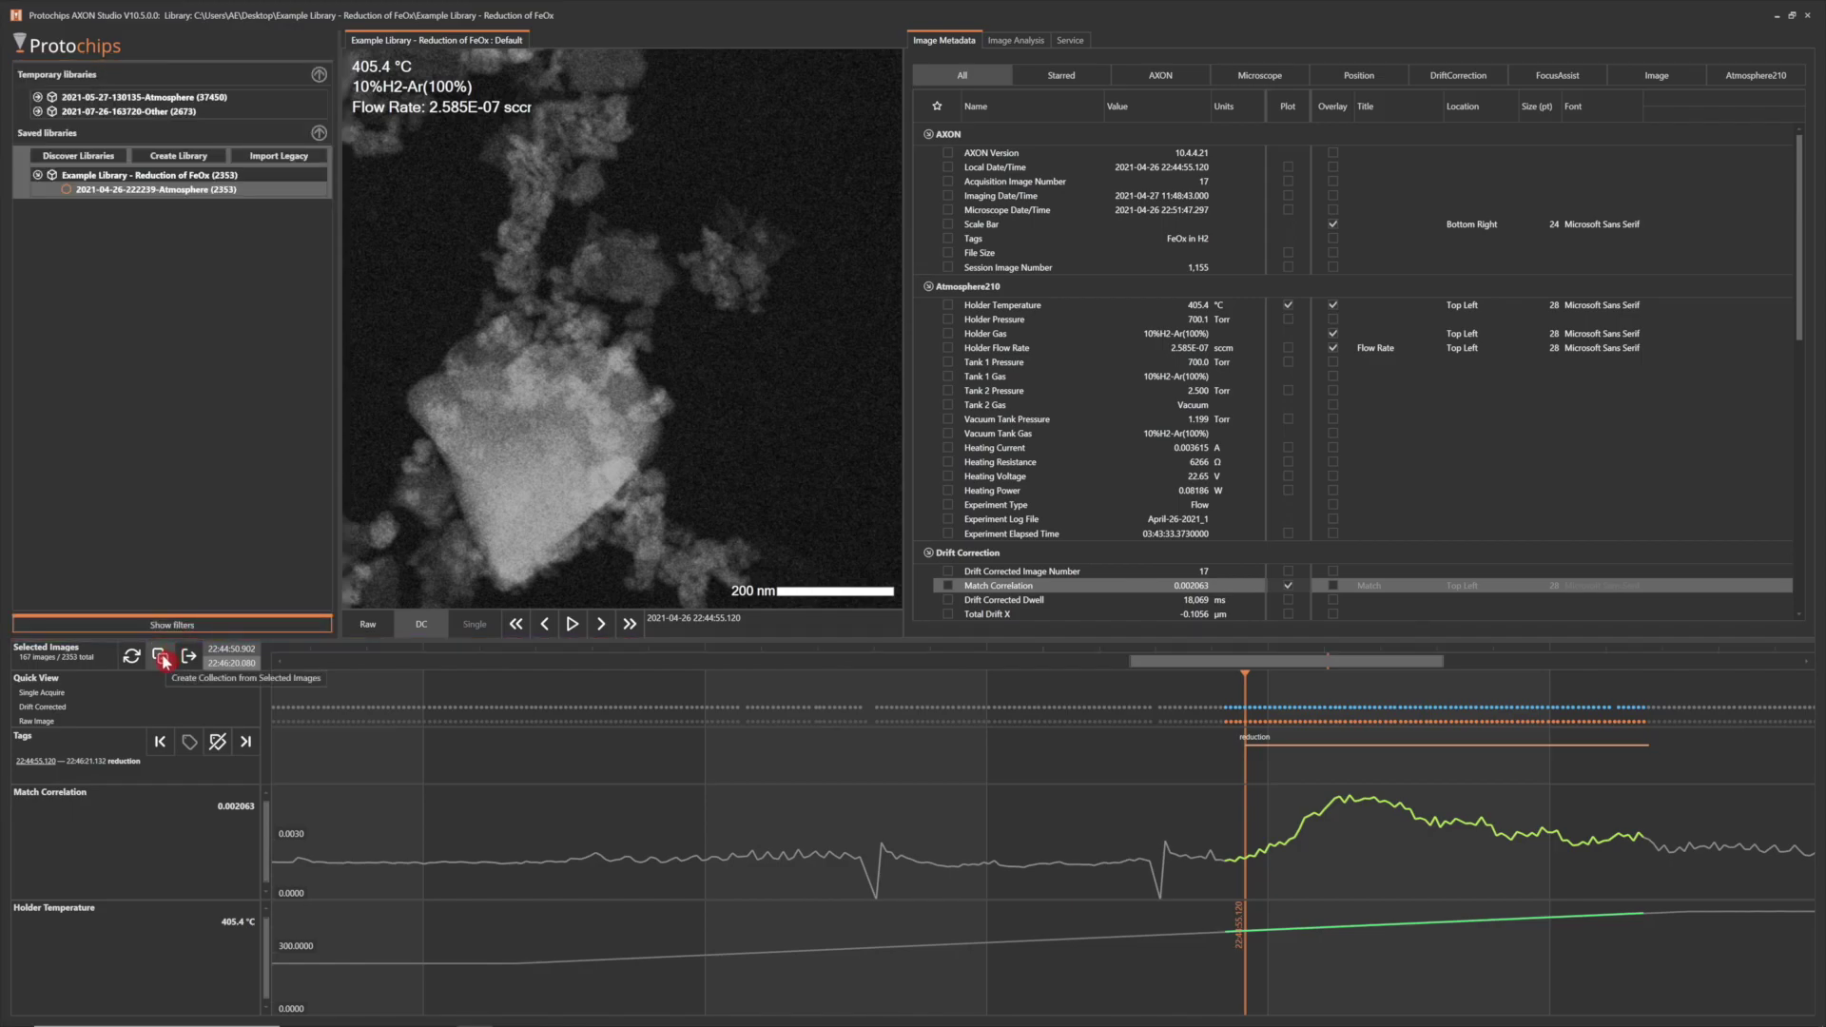
{"action": "left_click", "coordinate": [161, 657]}
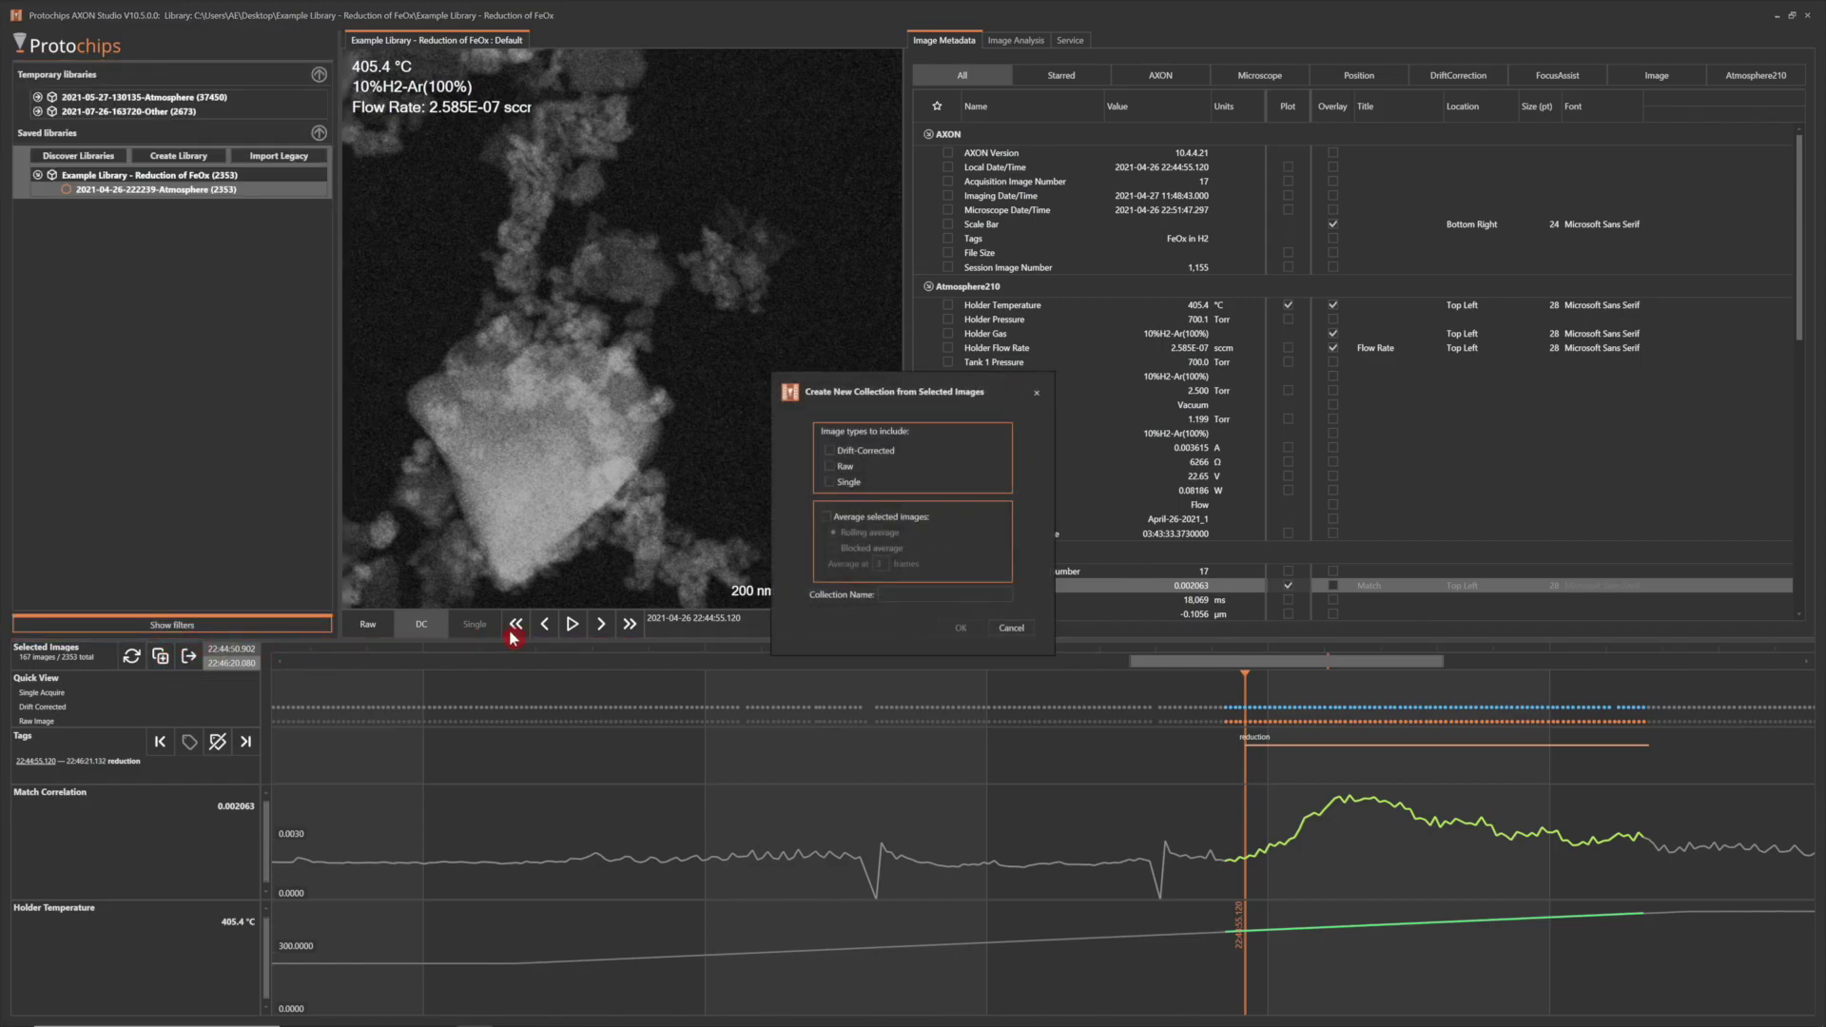
{"action": "left_click", "coordinate": [831, 453]}
{"action": "left_click", "coordinate": [830, 467]}
{"action": "left_click", "coordinate": [944, 593]}
{"action": "type", "text": "For John Review"}
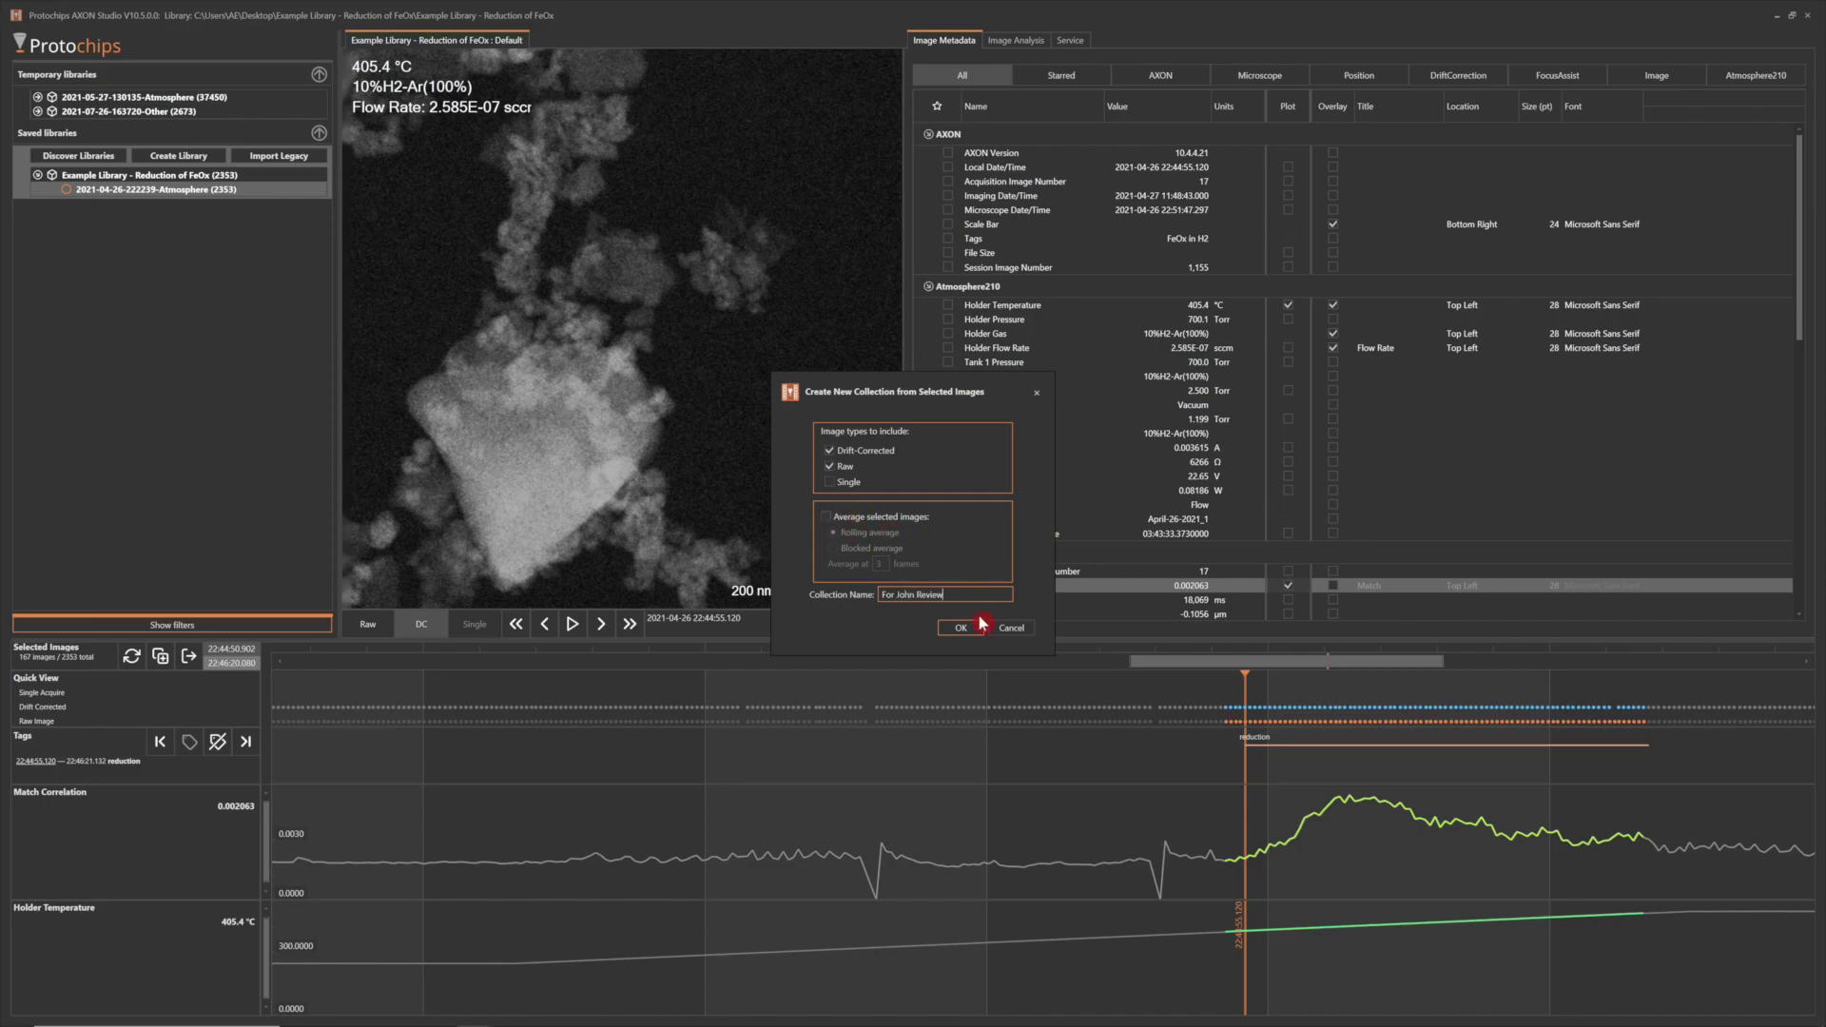
{"action": "left_click", "coordinate": [962, 626]}
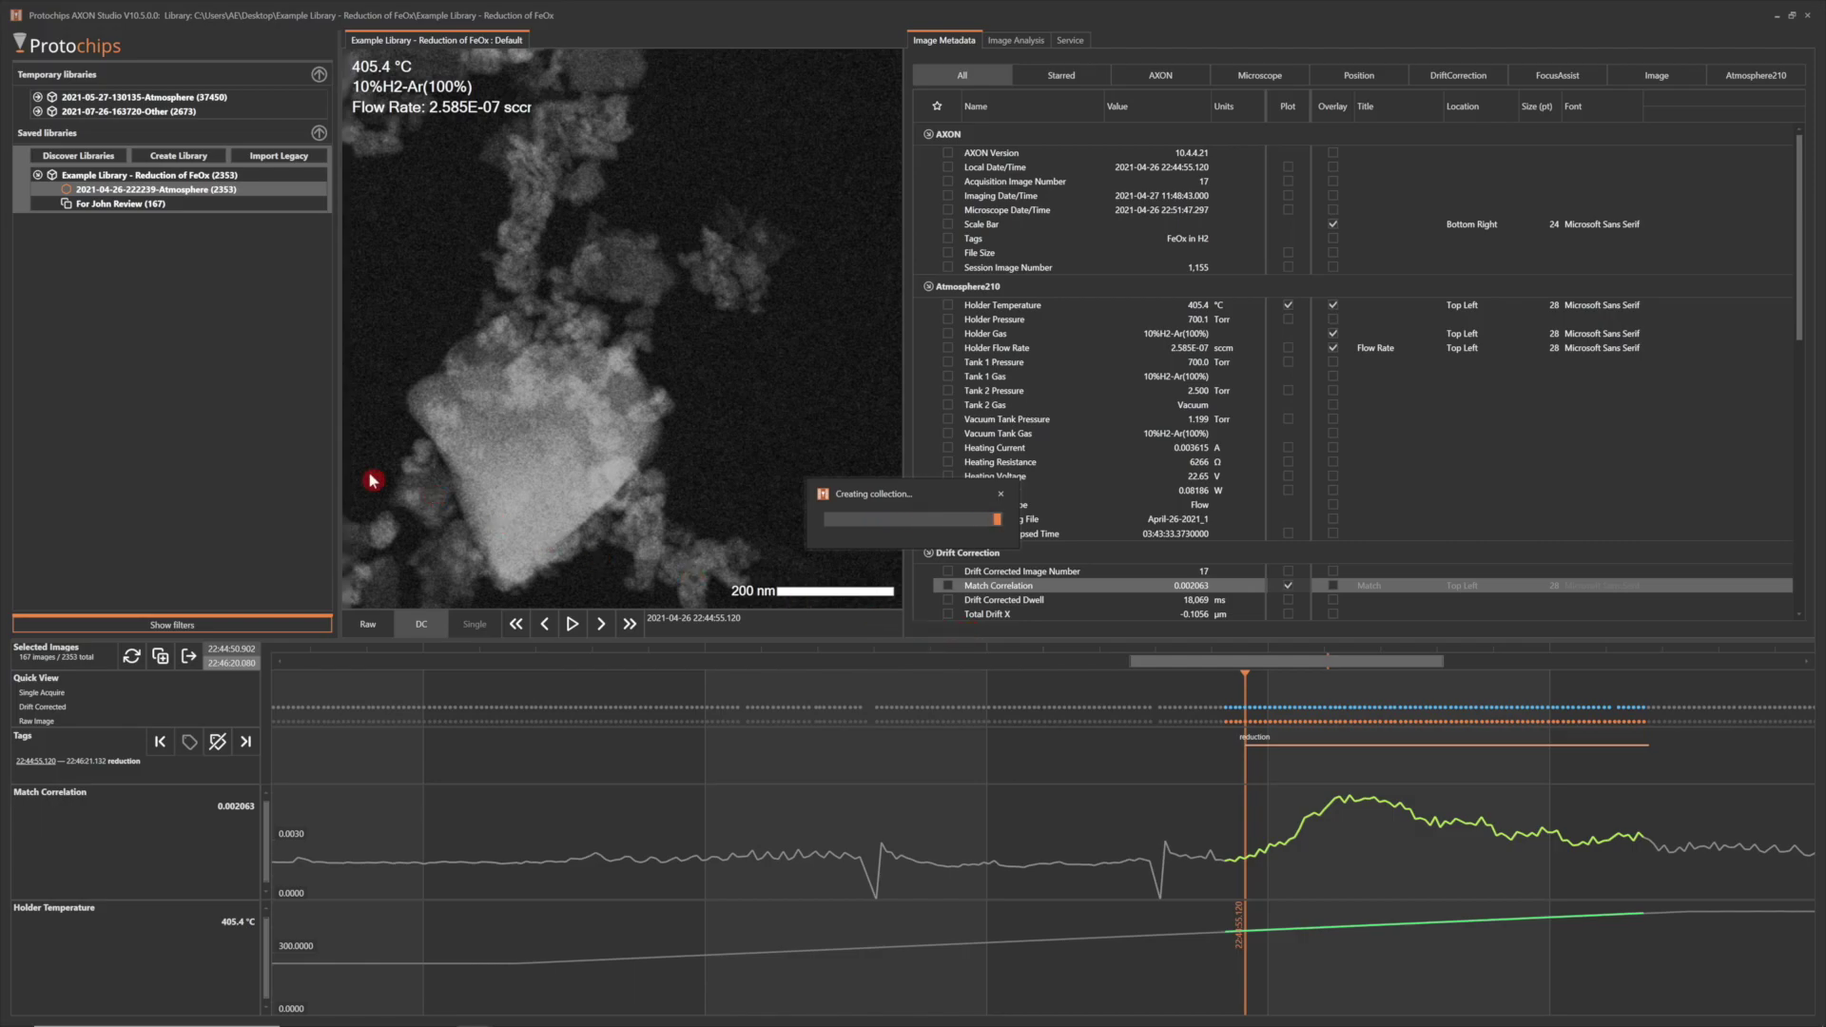
{"action": "double_click", "coordinate": [107, 206]}
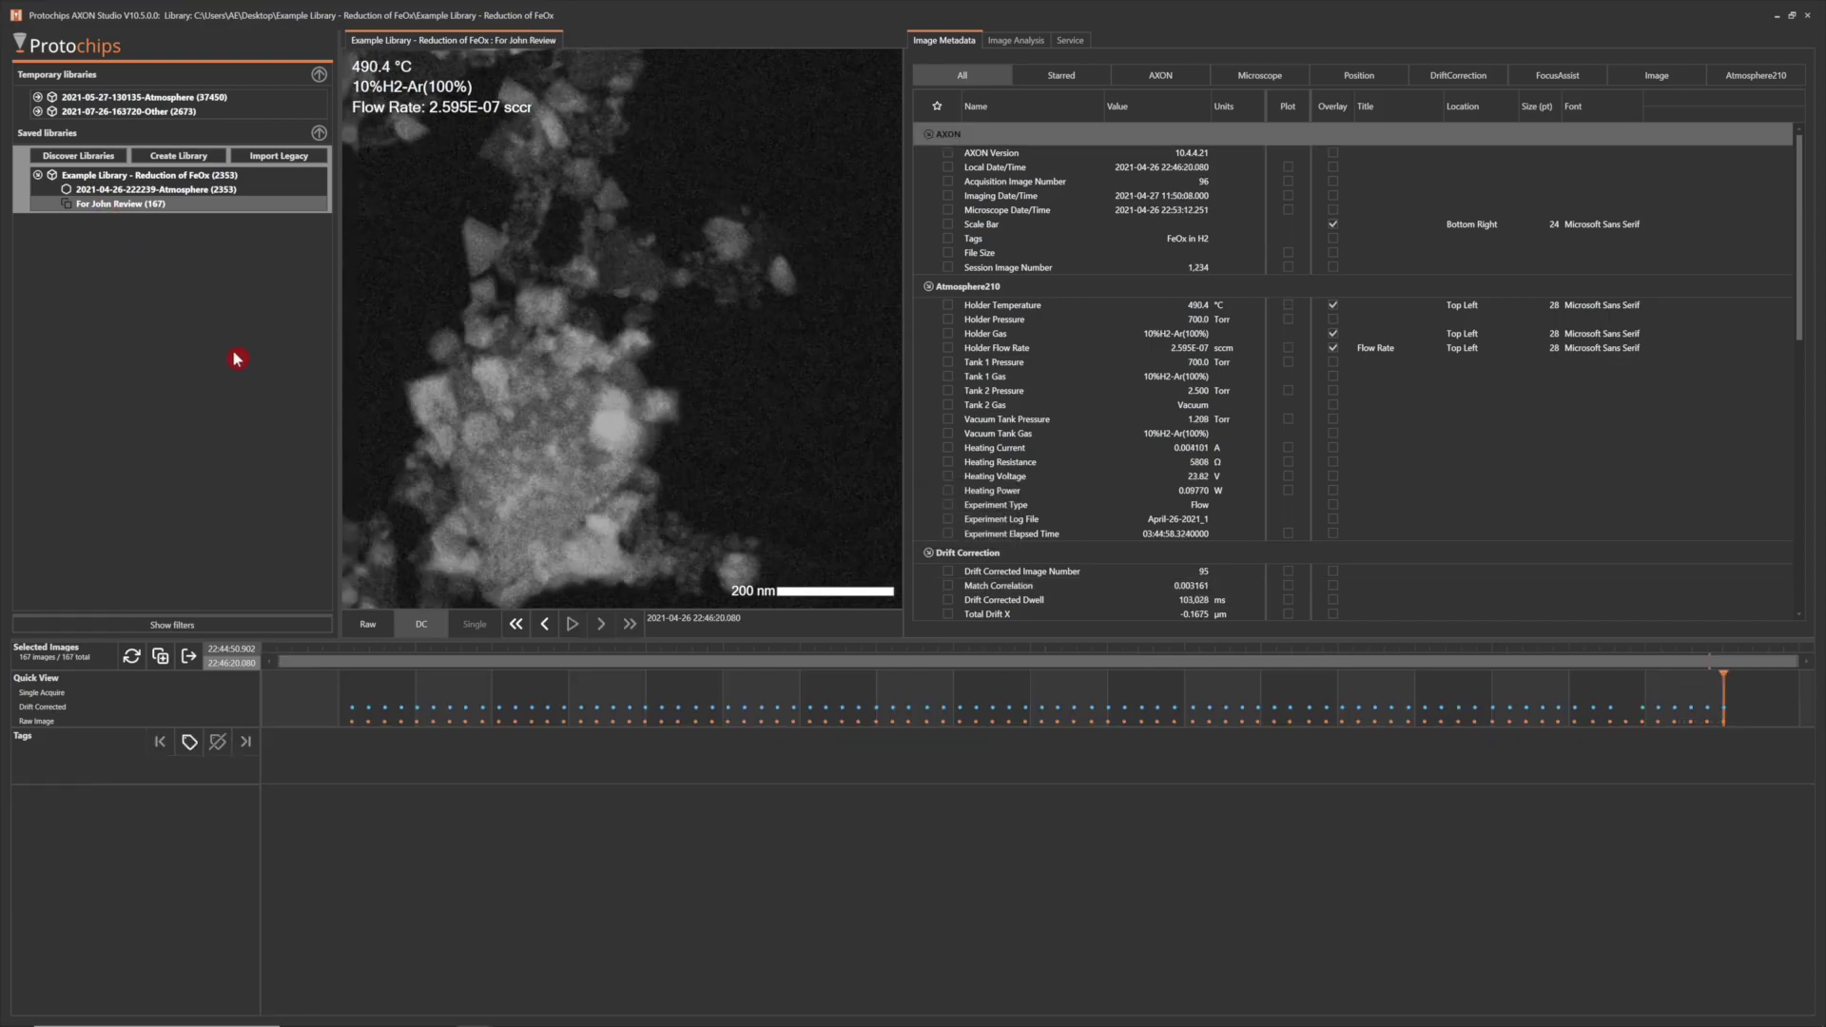
- Plot Holder Temperature and Match Correlation for the For John Review images
{"action": "left_click", "coordinate": [371, 625]}
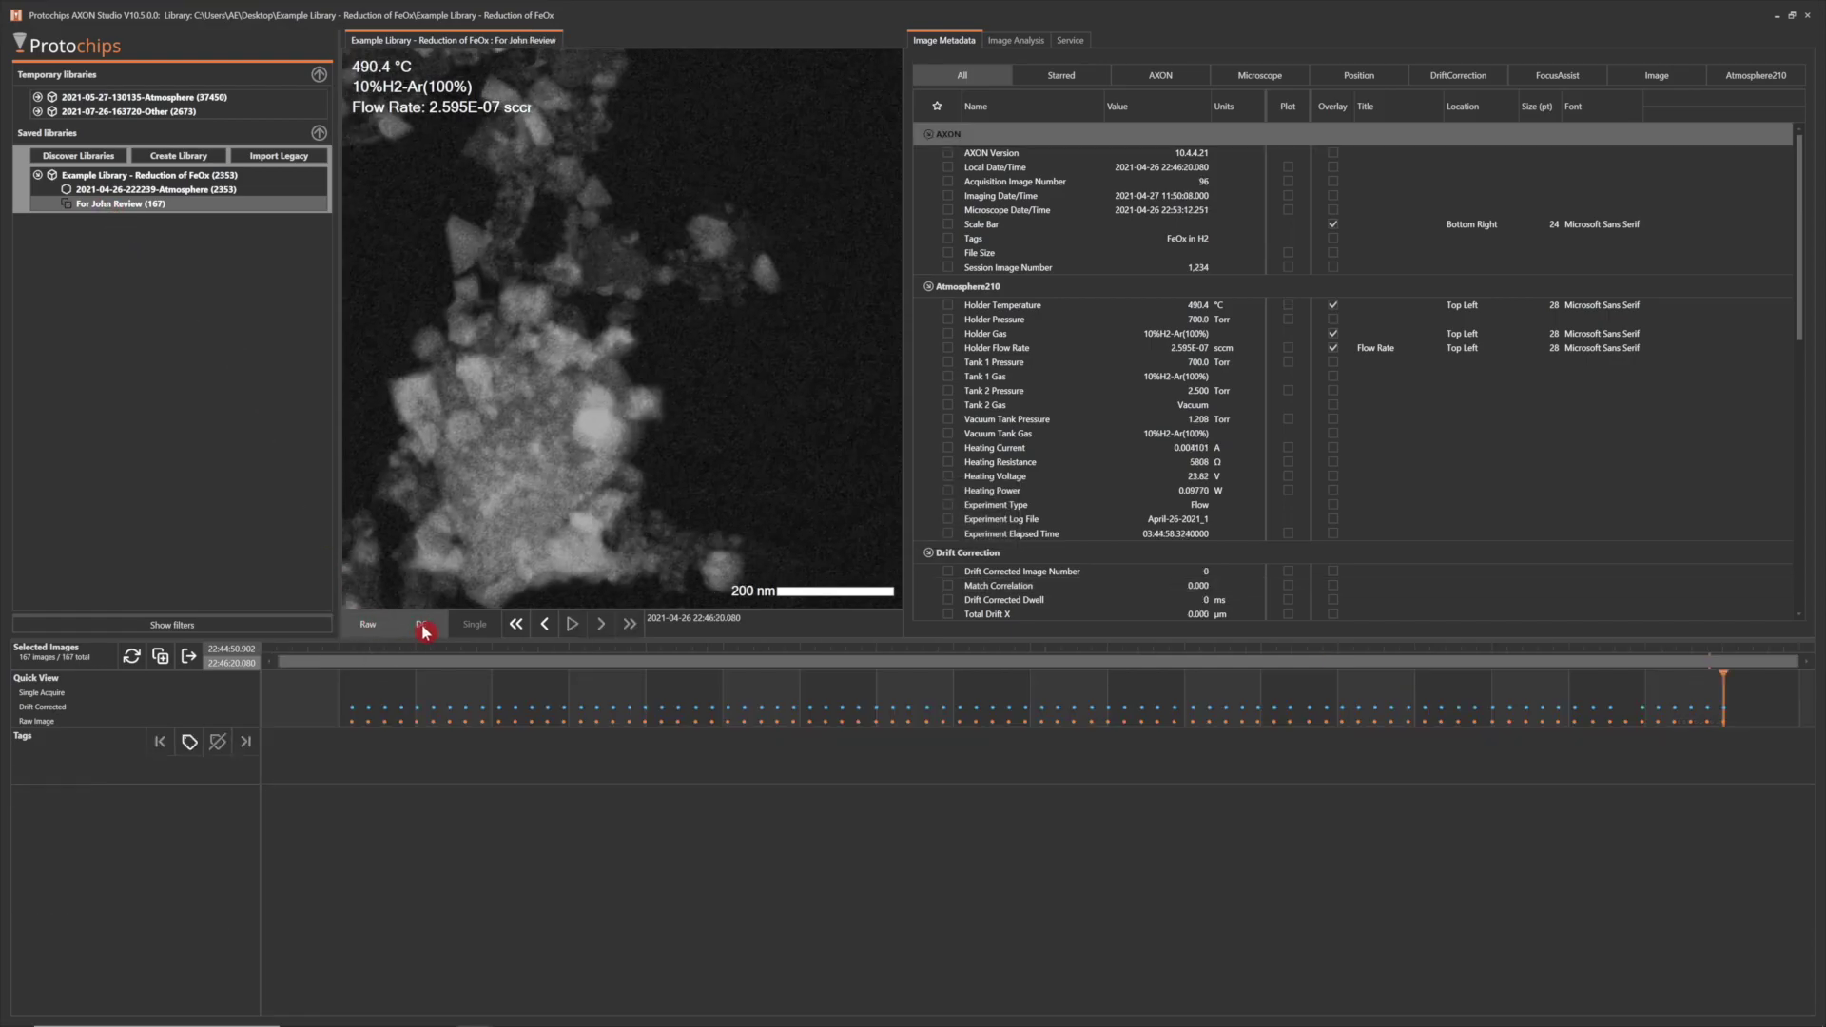
{"action": "left_click", "coordinate": [1289, 308]}
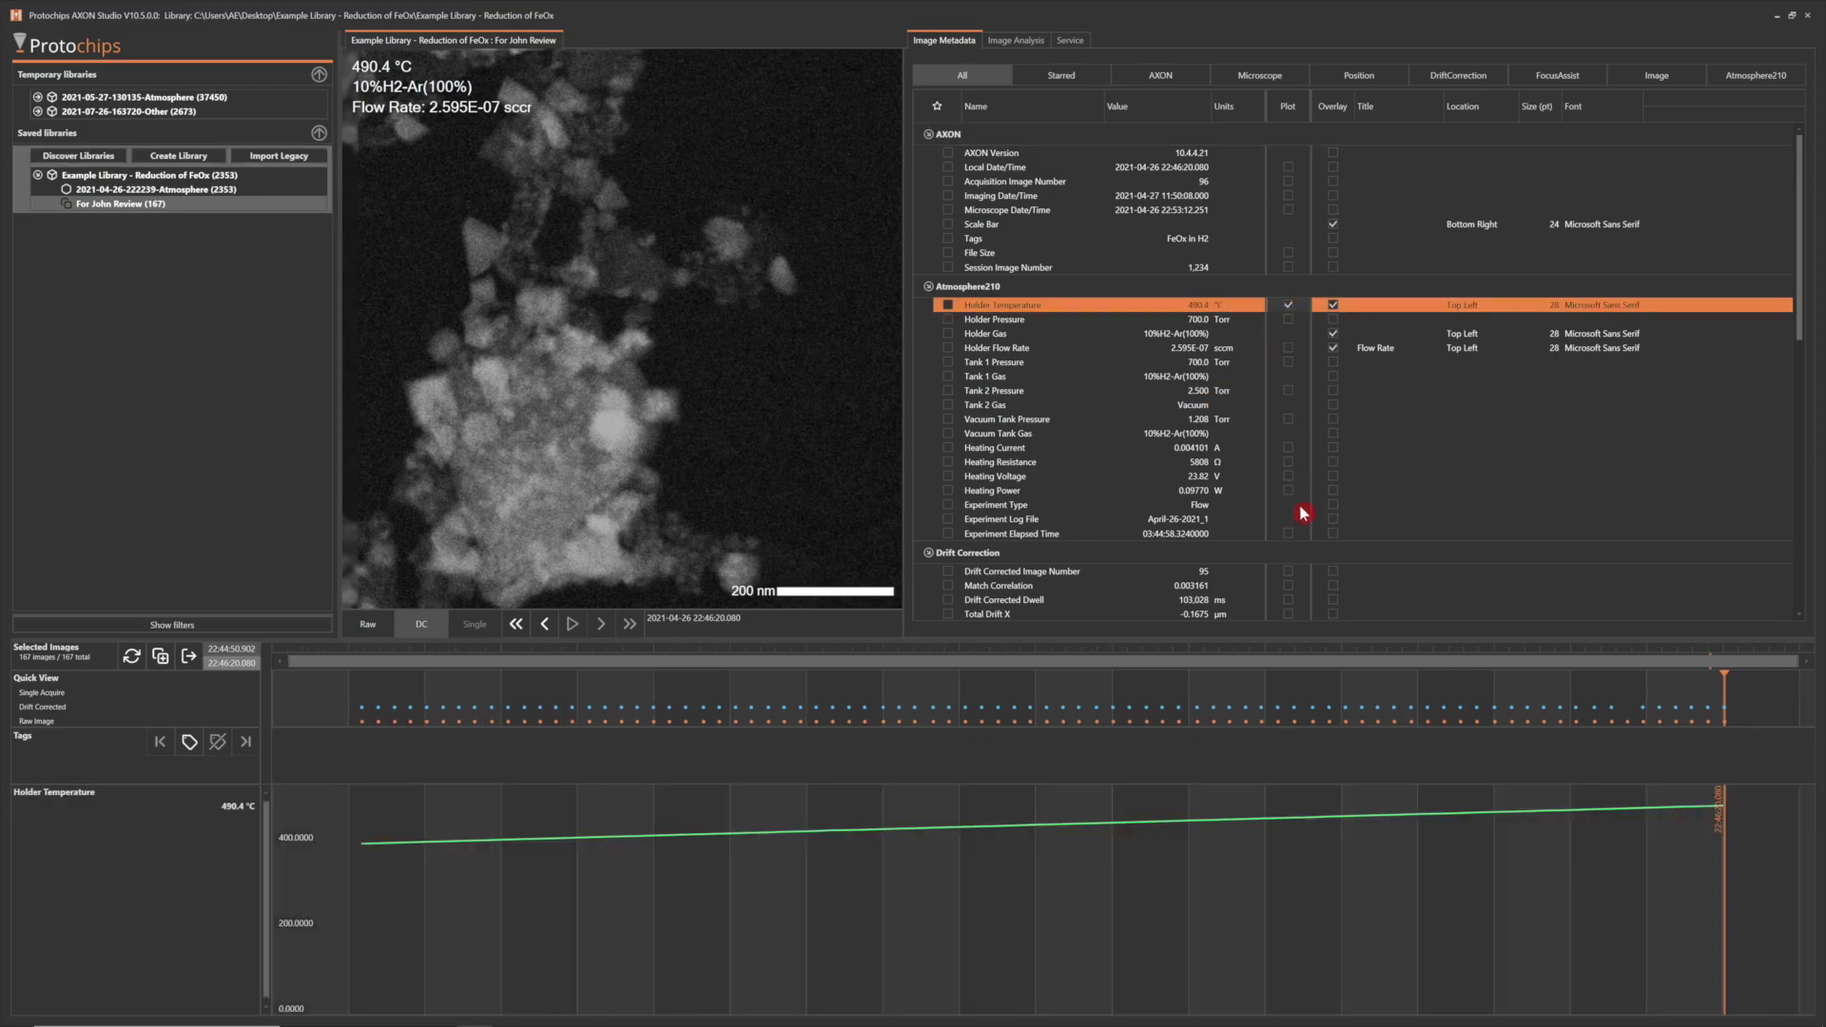
{"action": "left_click", "coordinate": [1289, 588]}
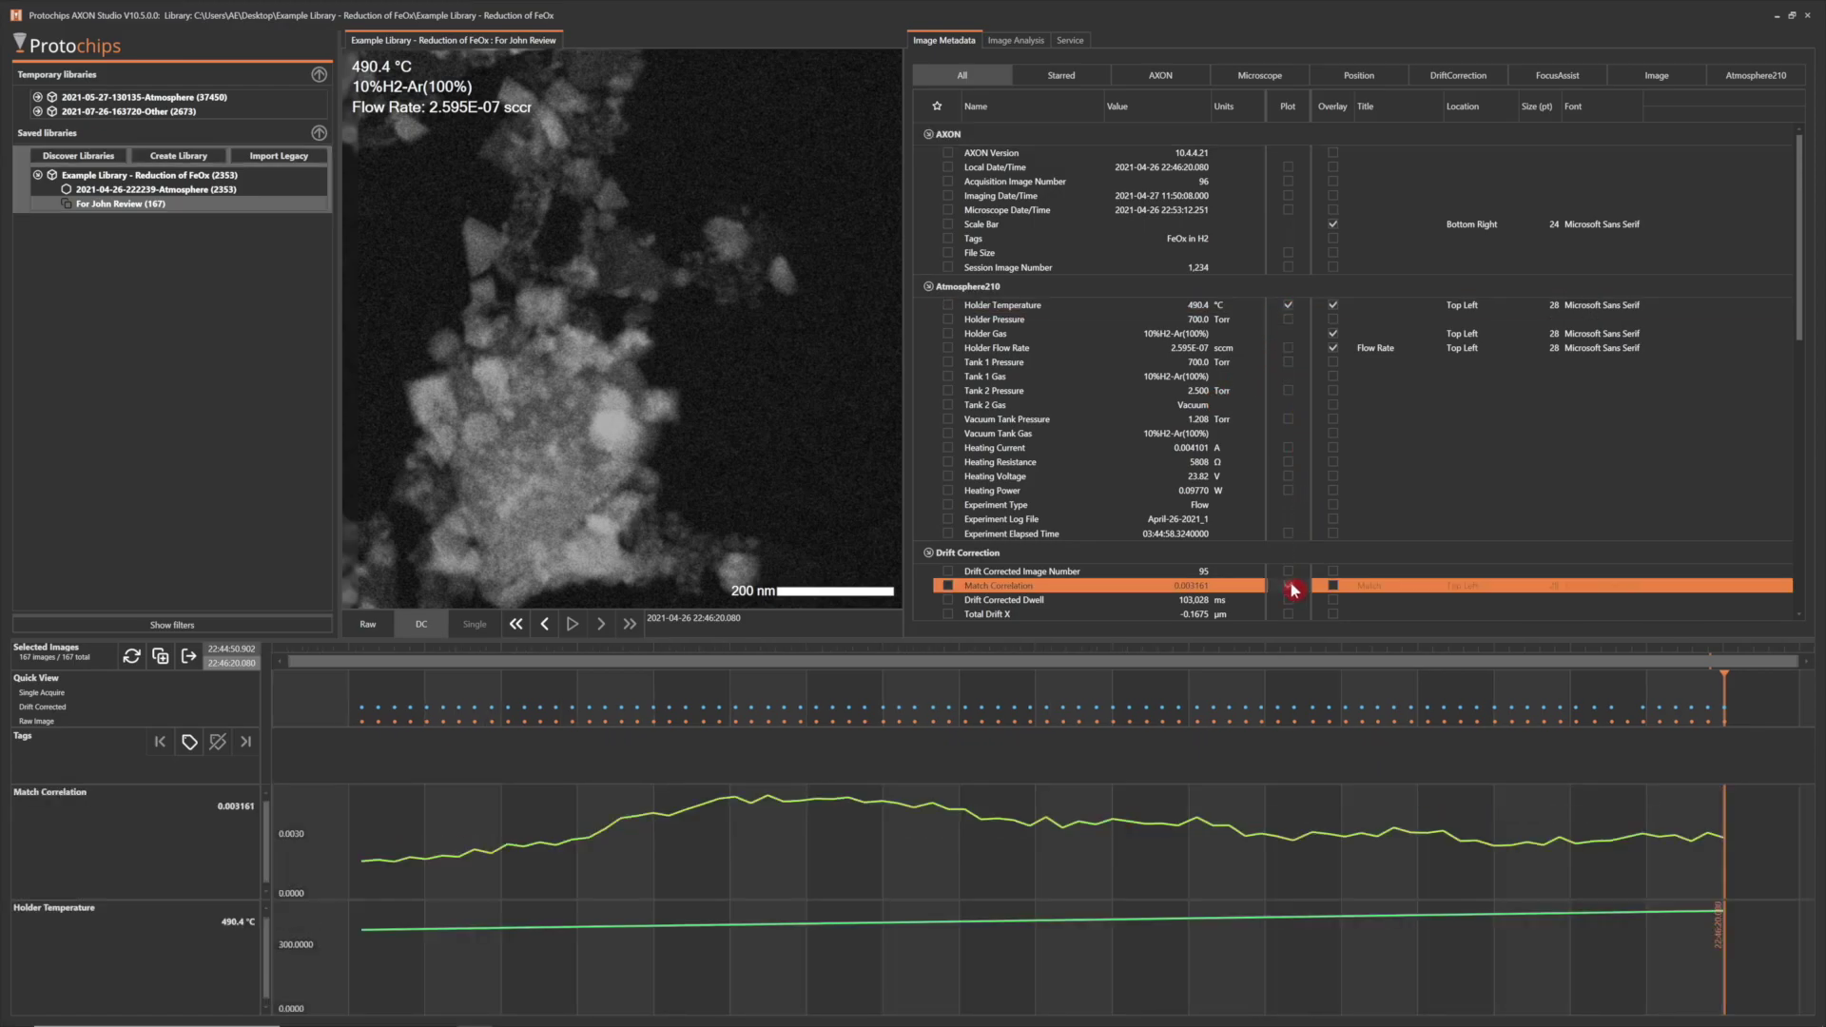
{"action": "left_click", "coordinate": [187, 156]}
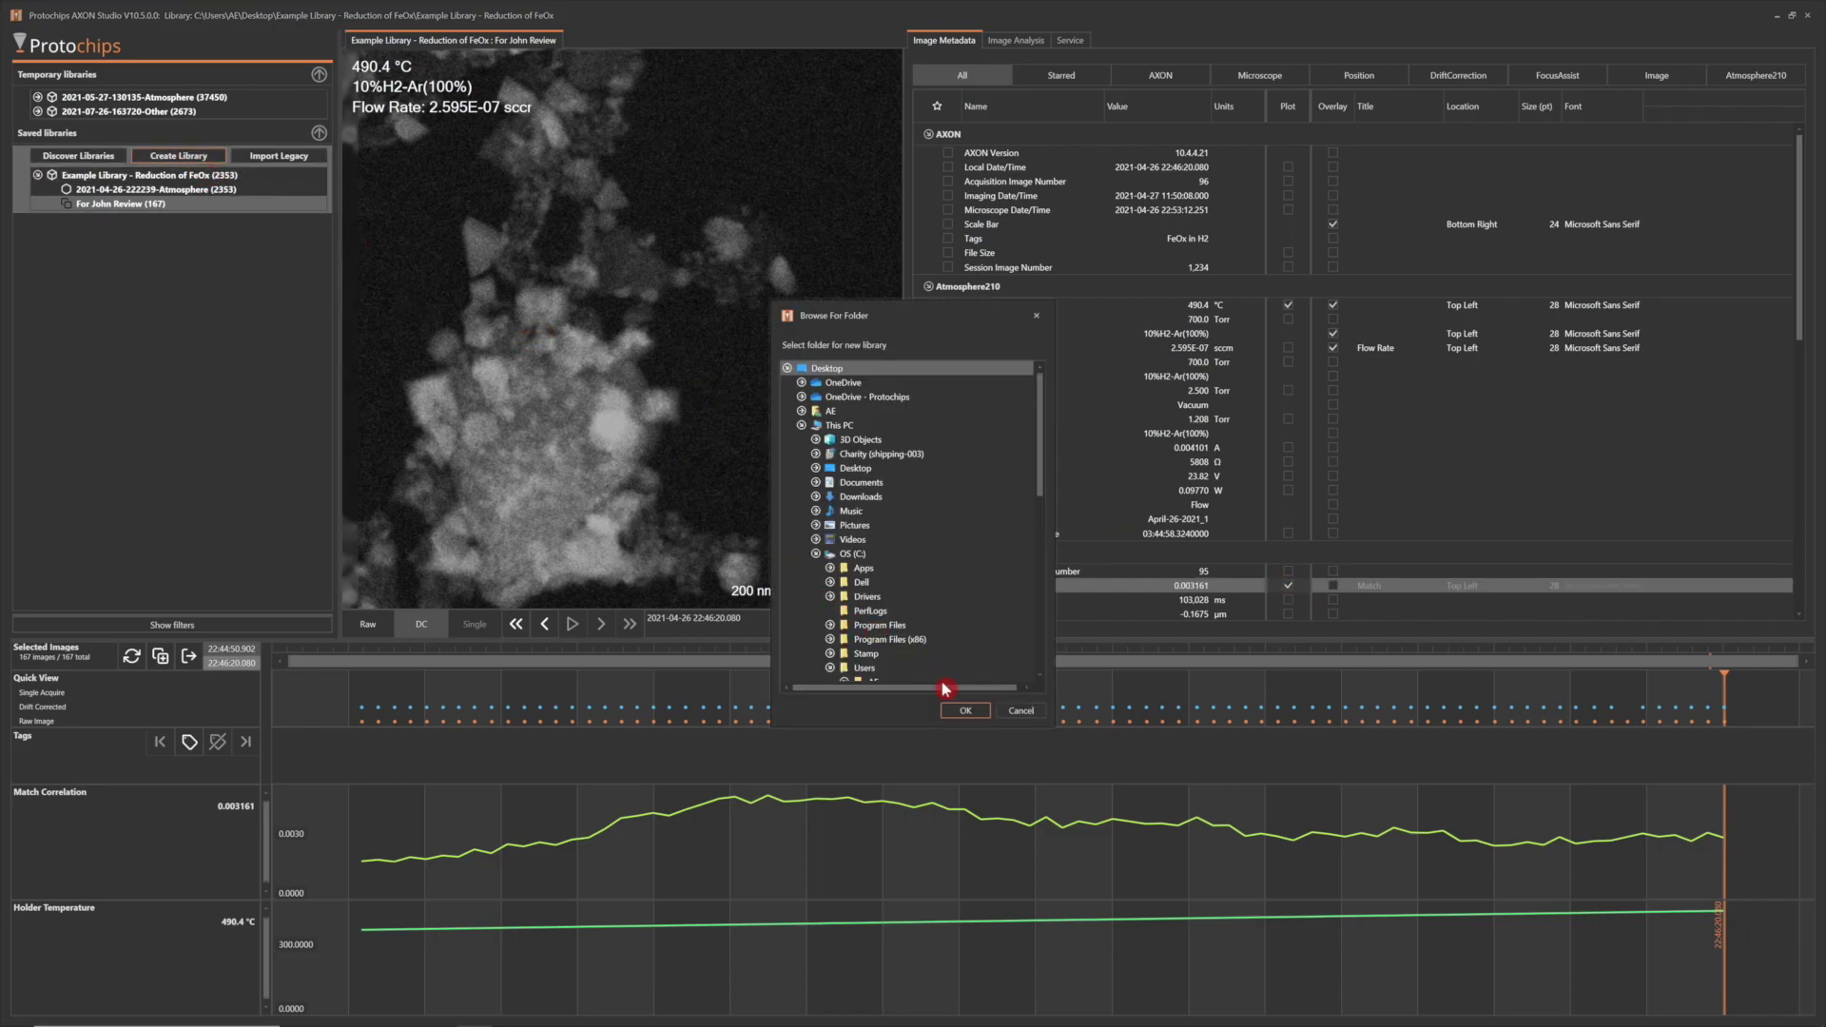
- Create a Desktop library named 'New Library Send to John'
{"action": "left_click", "coordinate": [961, 714]}
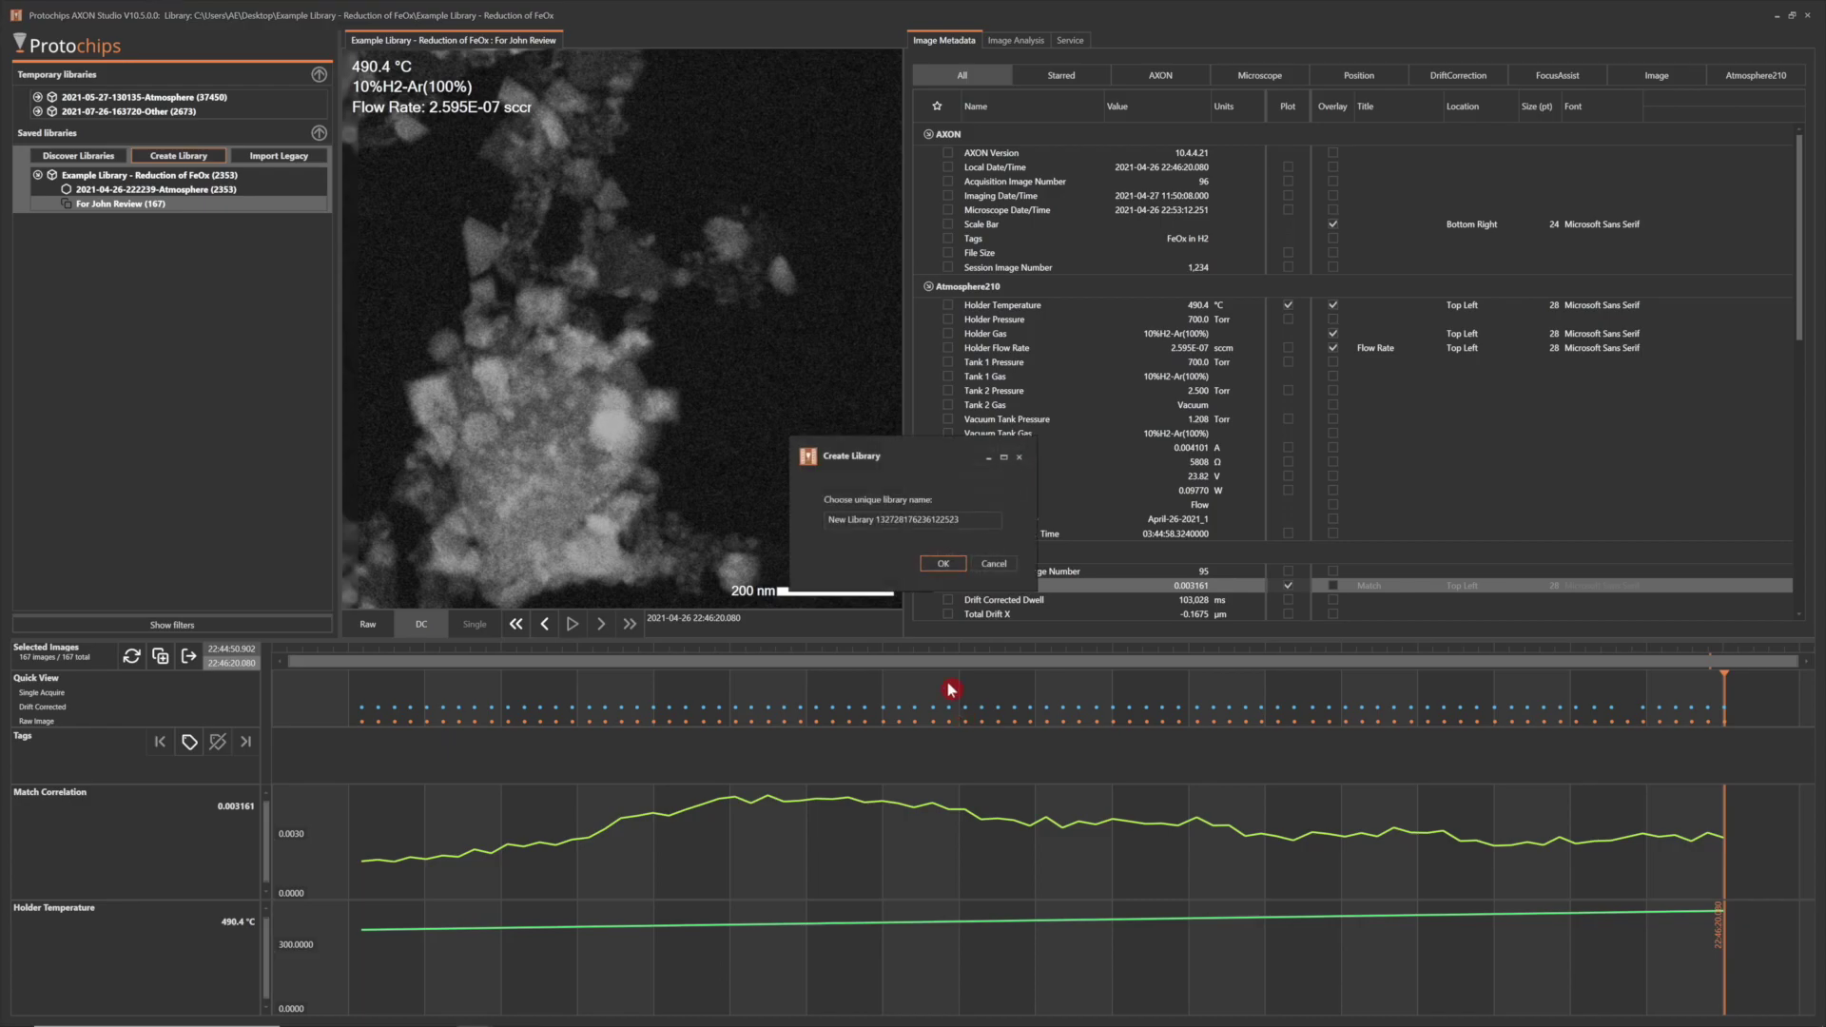
{"action": "left_click", "coordinate": [915, 520]}
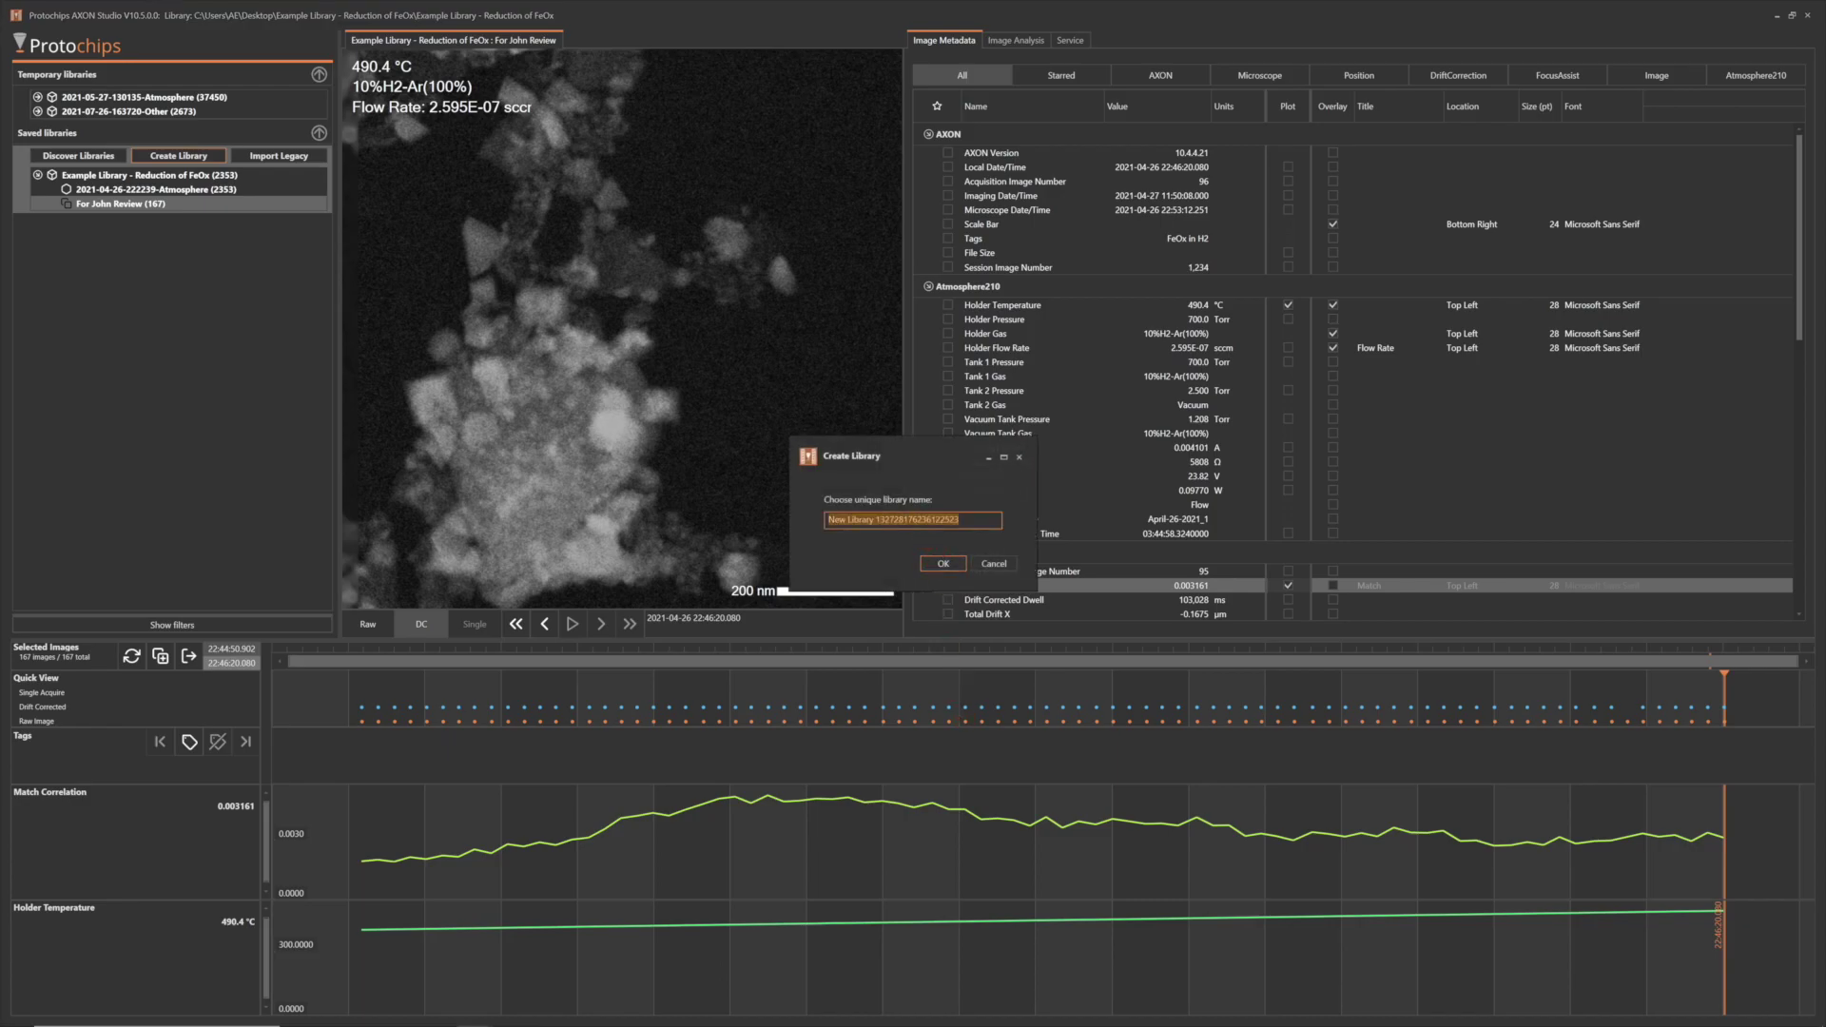
{"action": "double_click", "coordinate": [915, 519]}
{"action": "type", "text": "Send to John"}
{"action": "left_click", "coordinate": [942, 563]}
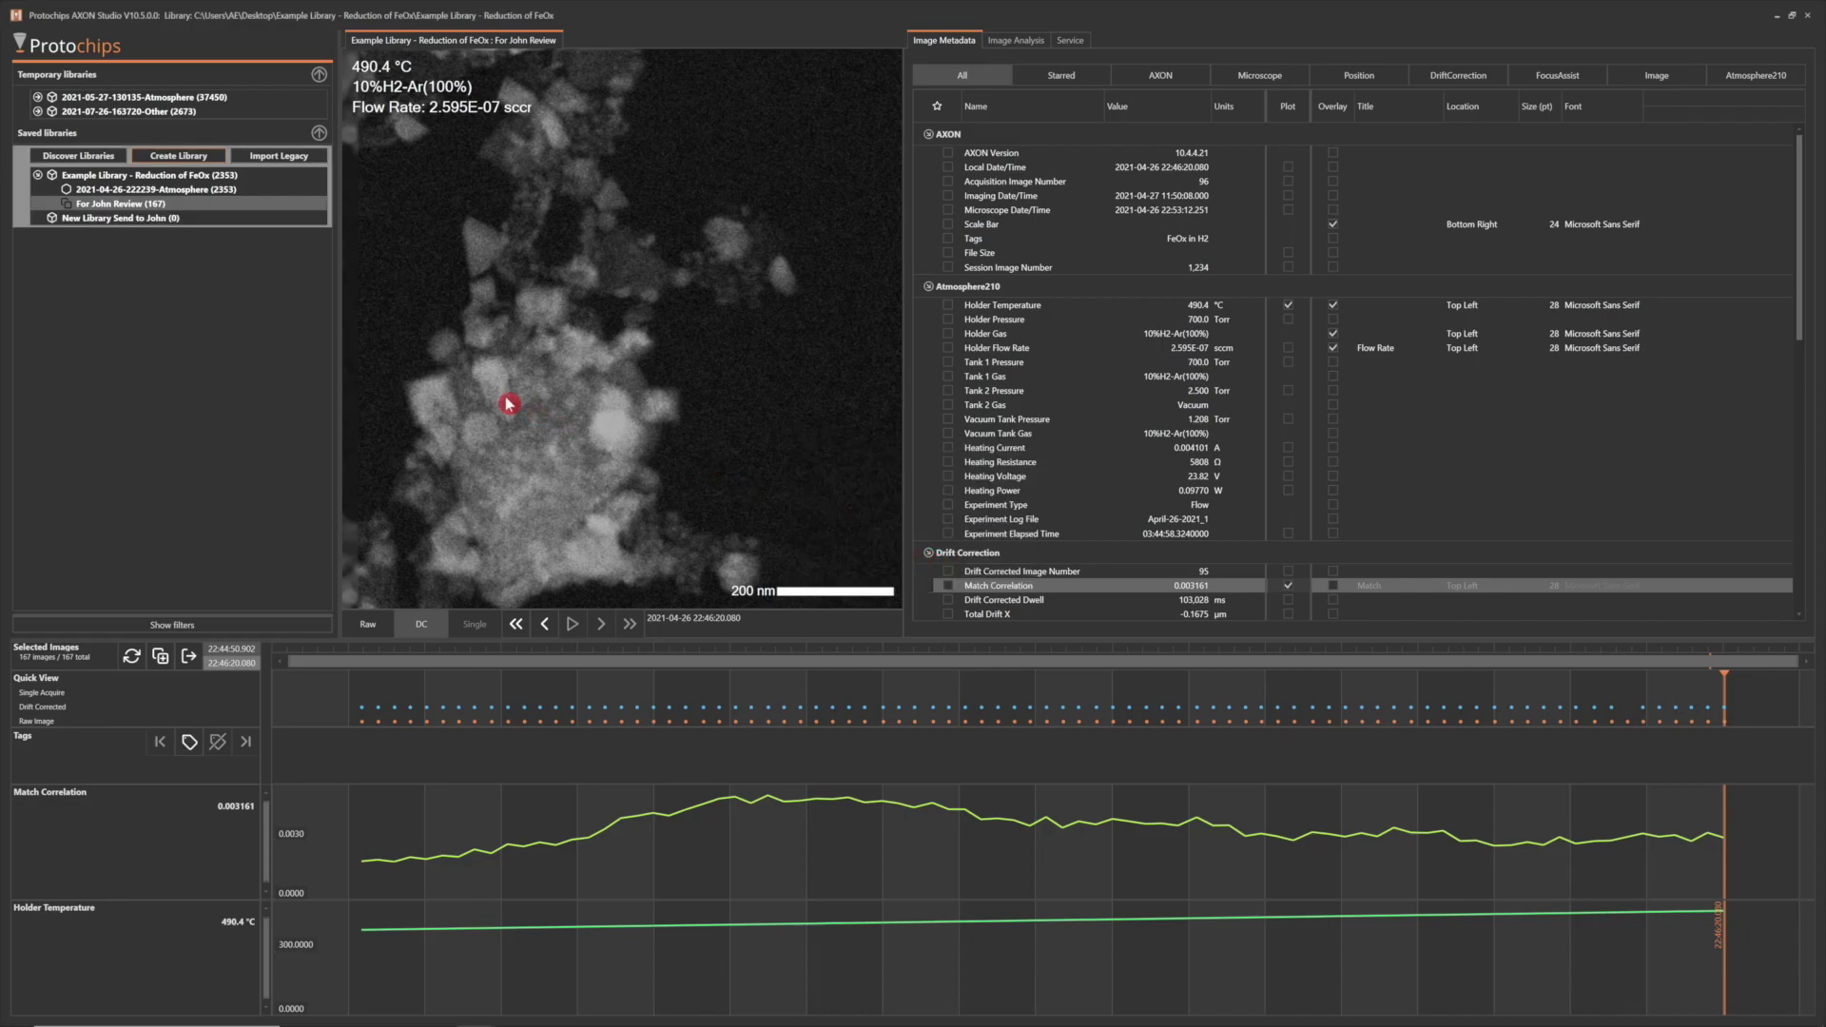
{"action": "left_click", "coordinate": [146, 218]}
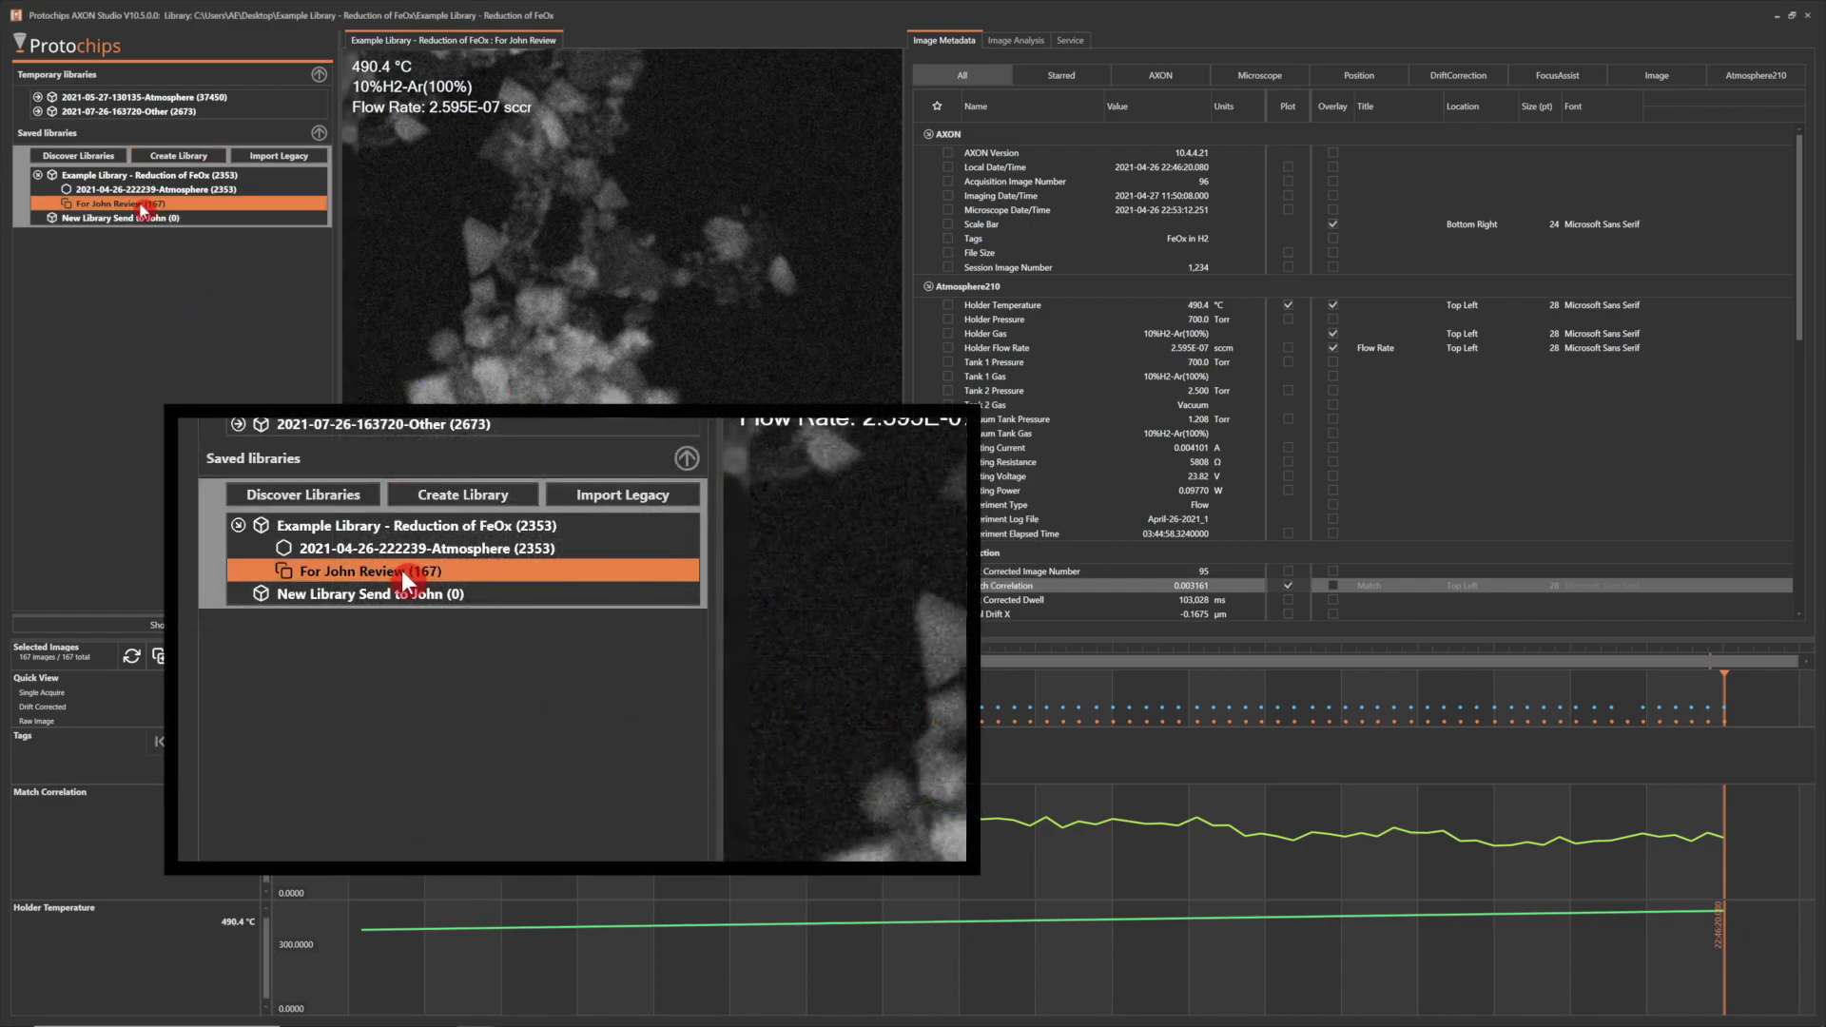
- Copy For John Review and merge it into New Library Send to John, accepting the warning
{"action": "right_click", "coordinate": [139, 208]}
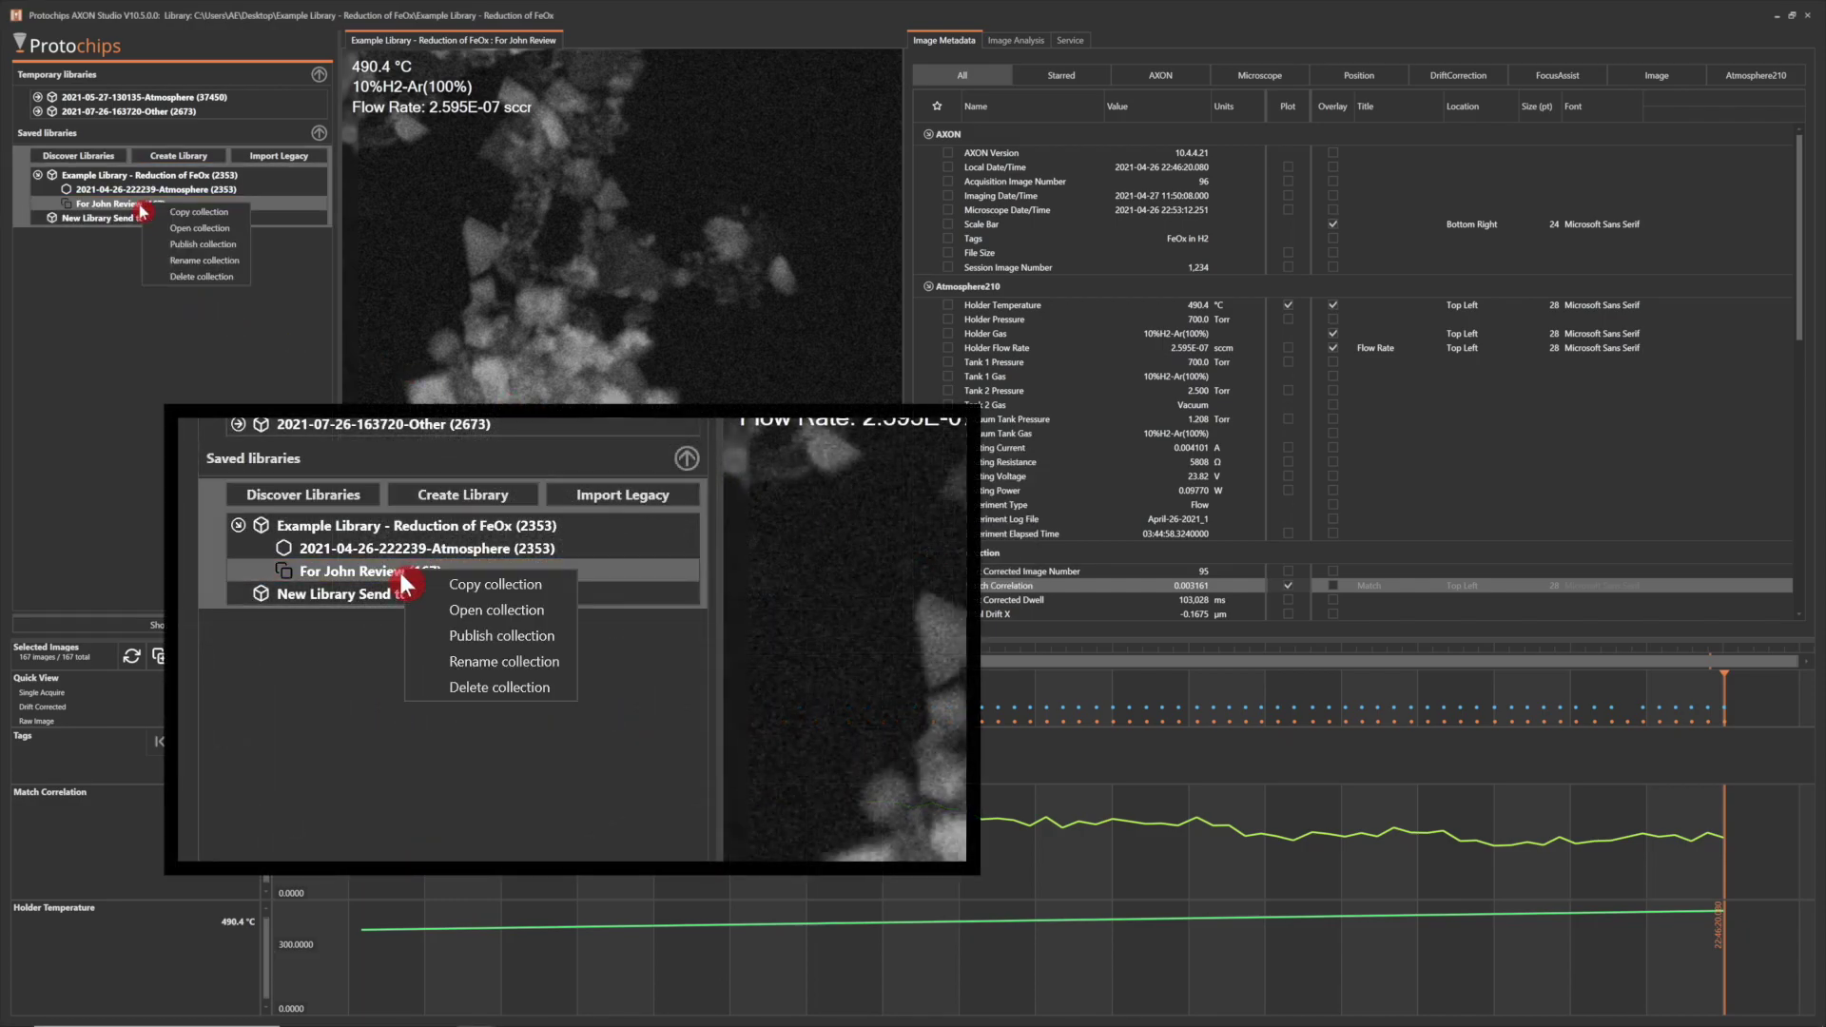
{"action": "left_click", "coordinate": [200, 212]}
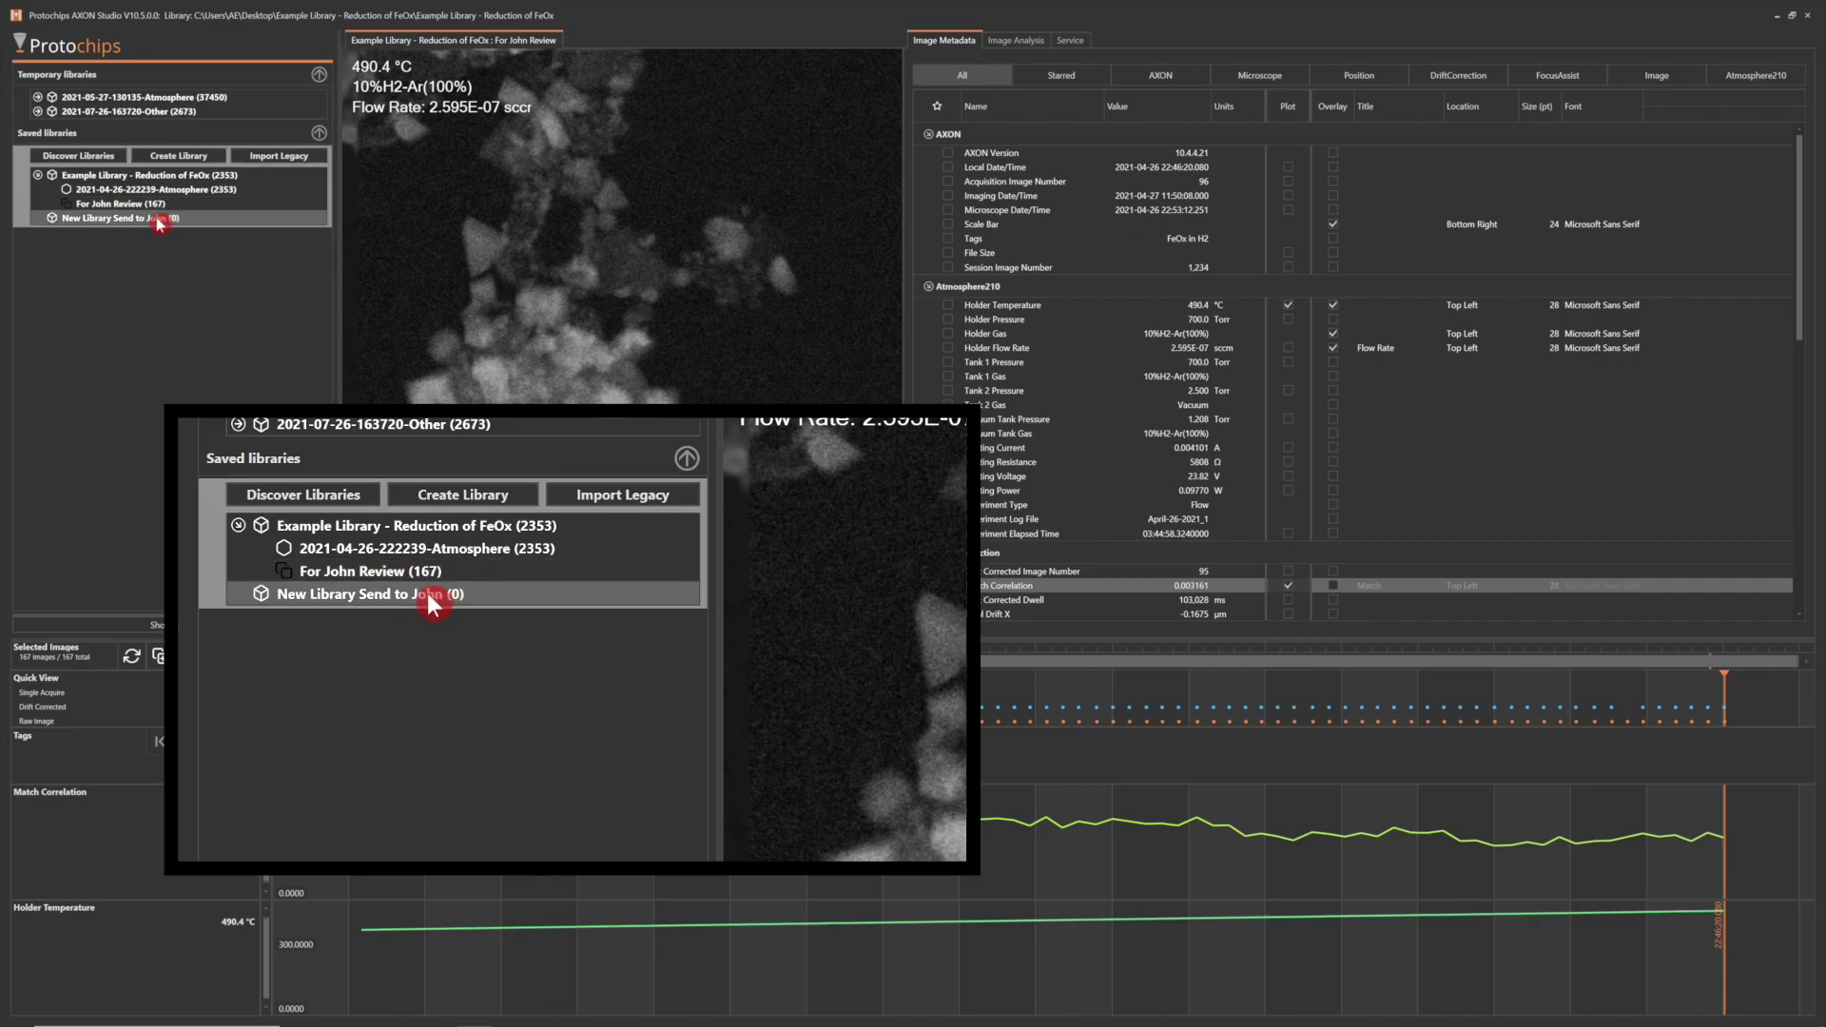
{"action": "right_click", "coordinate": [160, 219]}
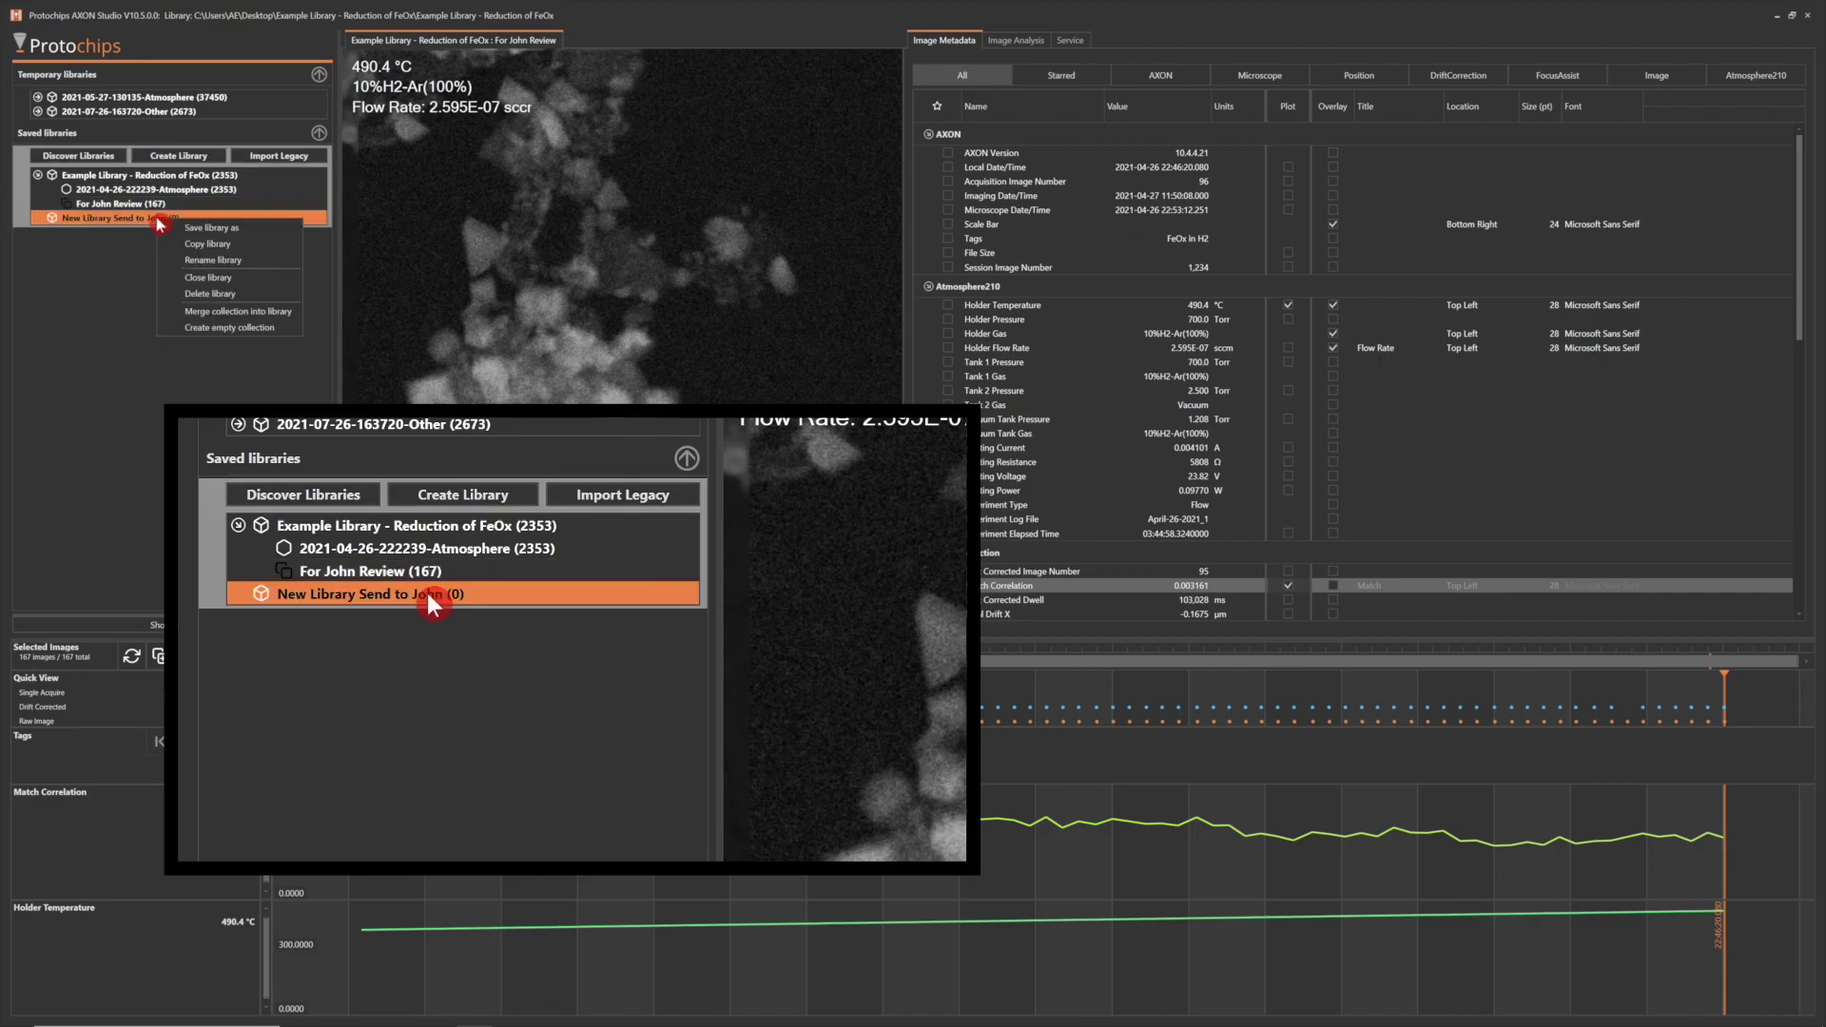
{"action": "left_click", "coordinate": [226, 315]}
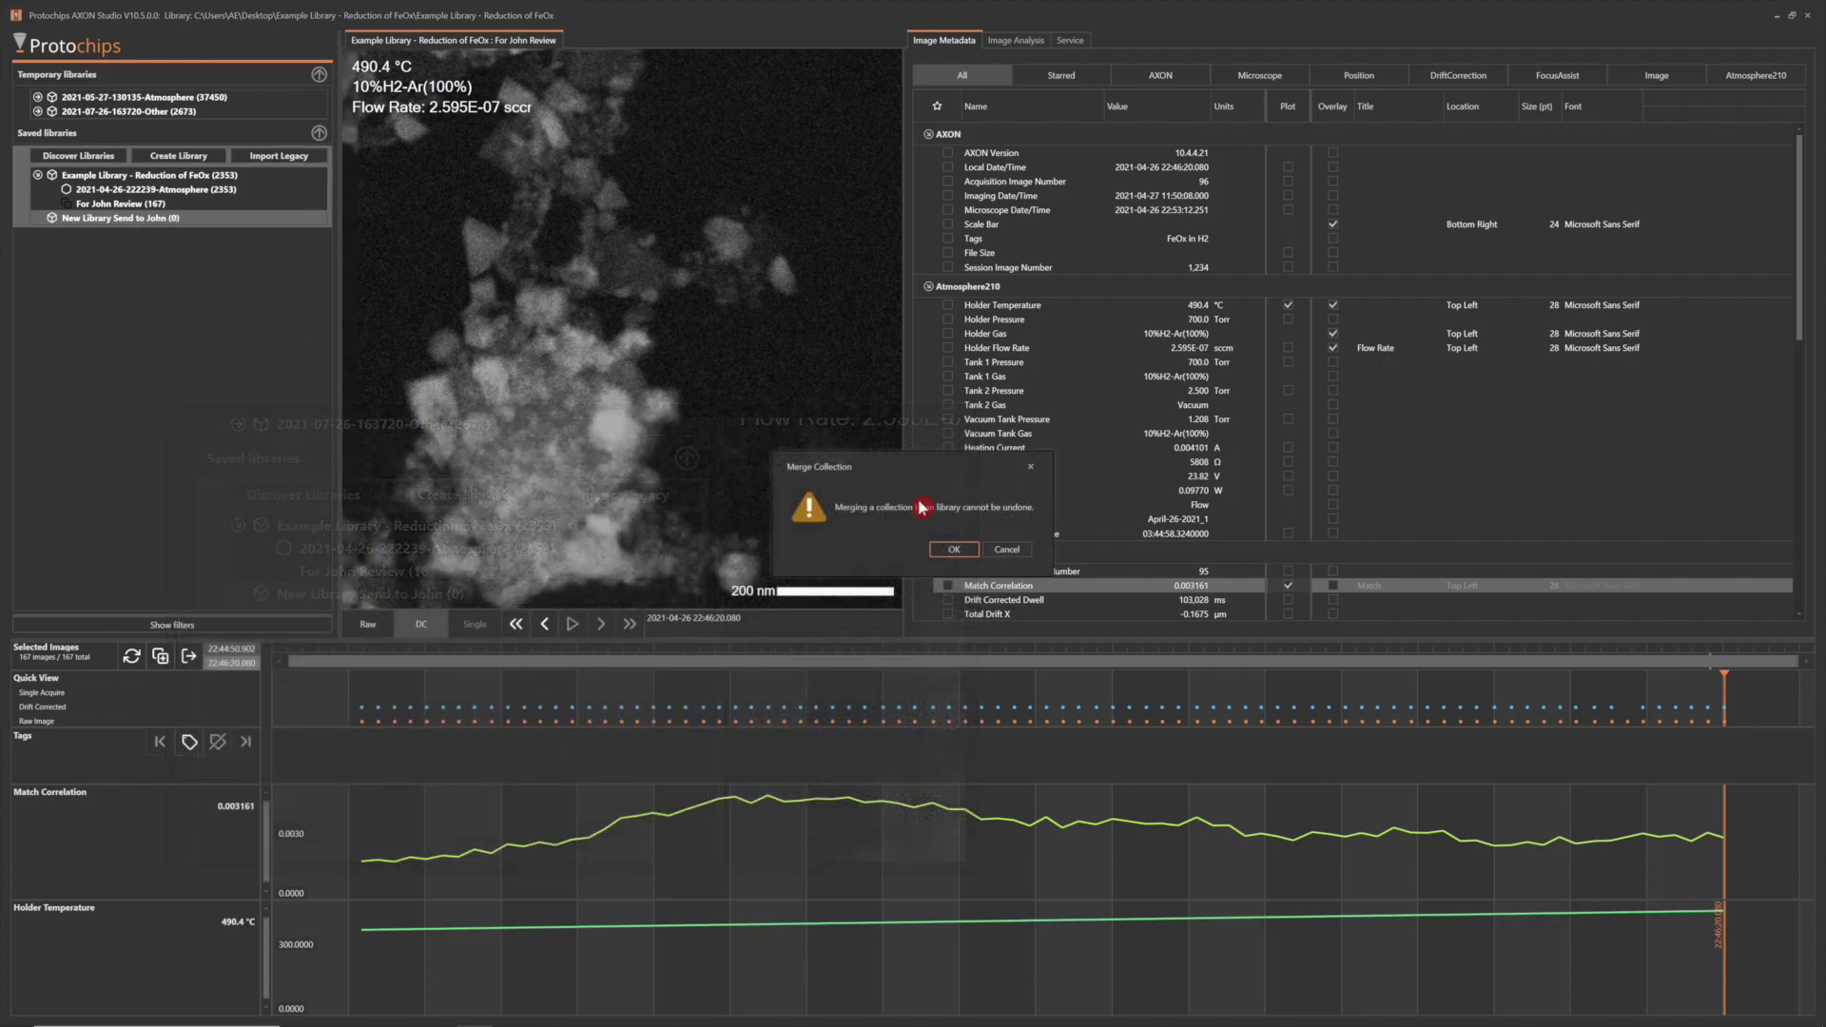
{"action": "left_click", "coordinate": [954, 550]}
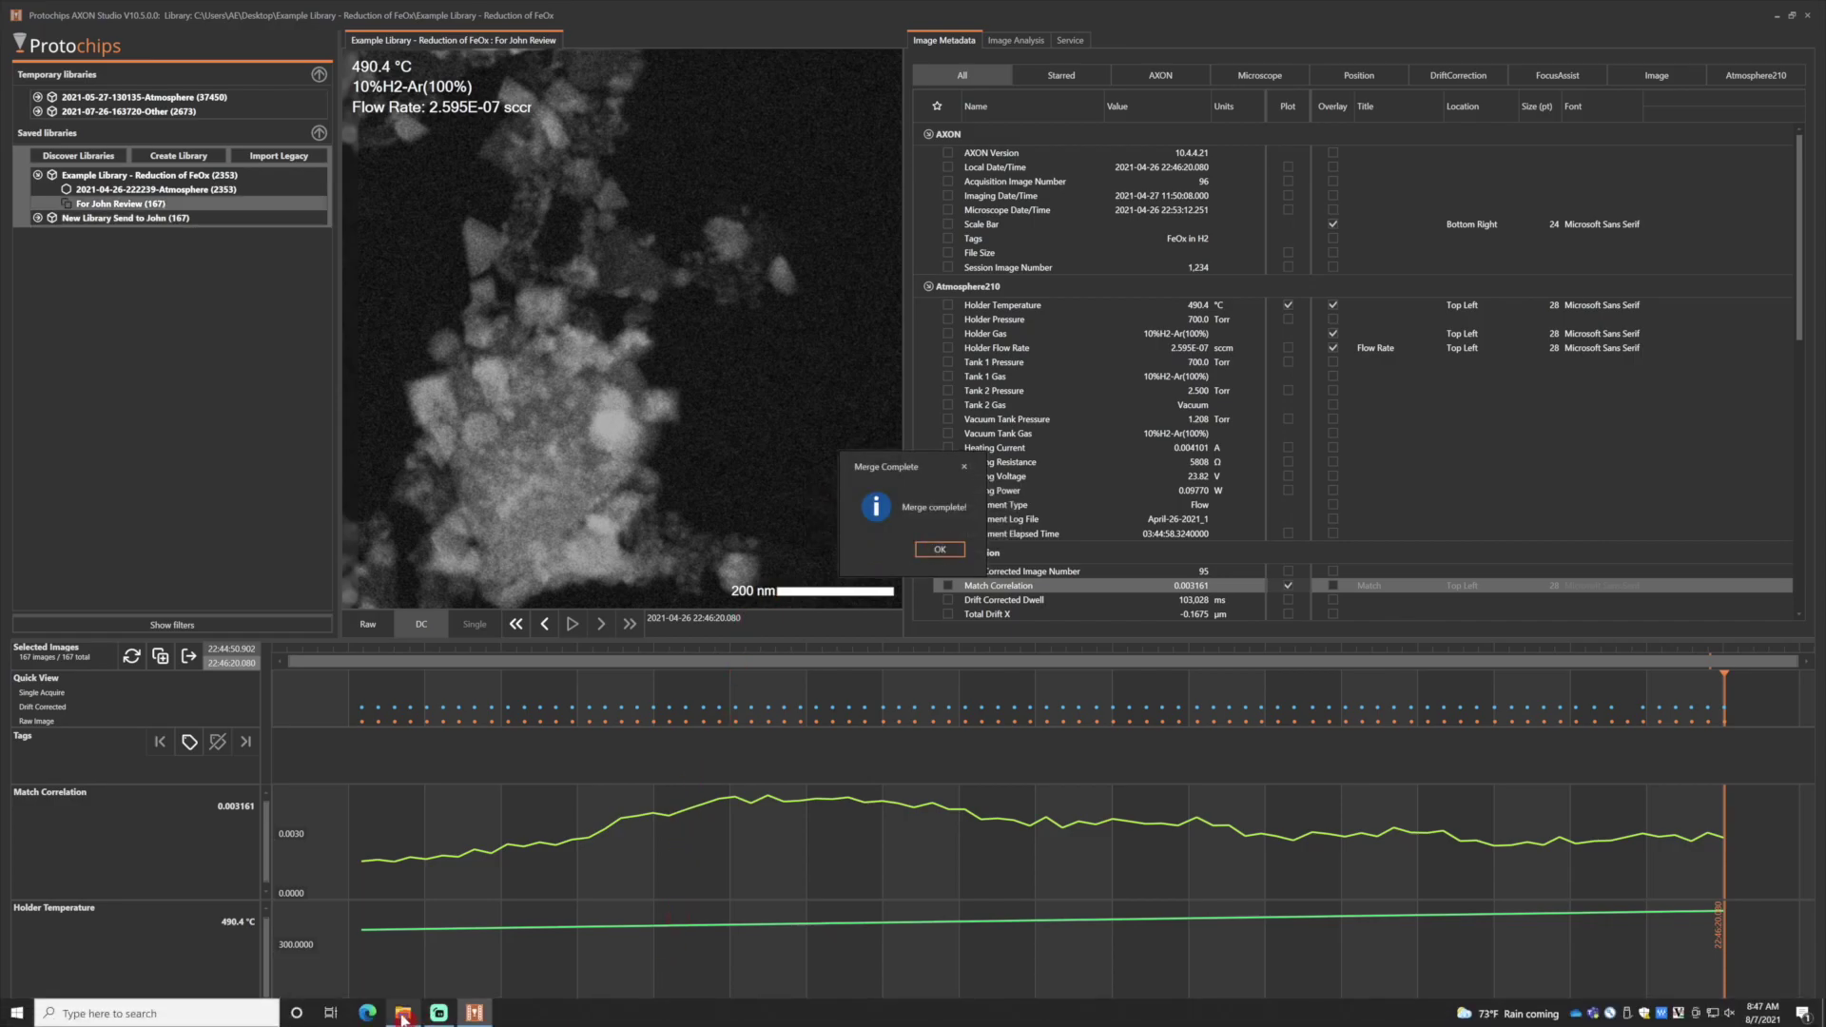
{"action": "left_click", "coordinate": [404, 1016]}
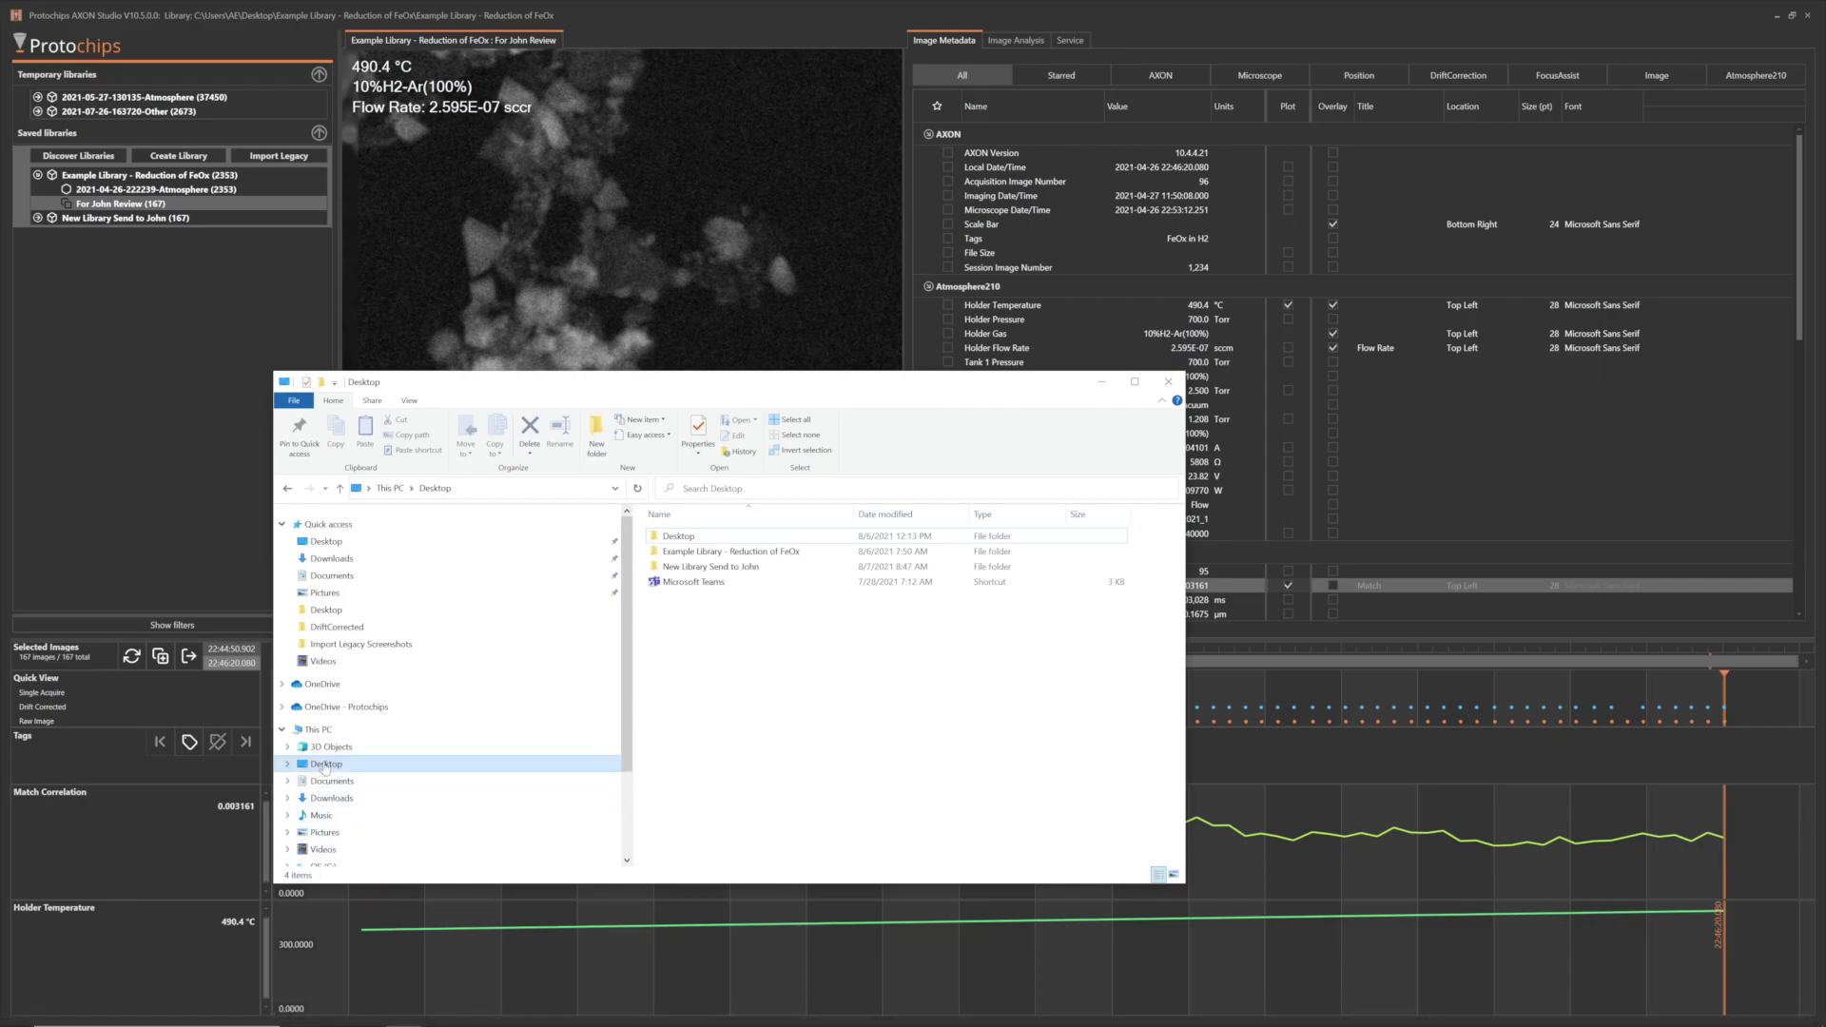
- Compress the Desktop folder 'New Library Send to John' into a zip with the default name
{"action": "left_click", "coordinate": [716, 568]}
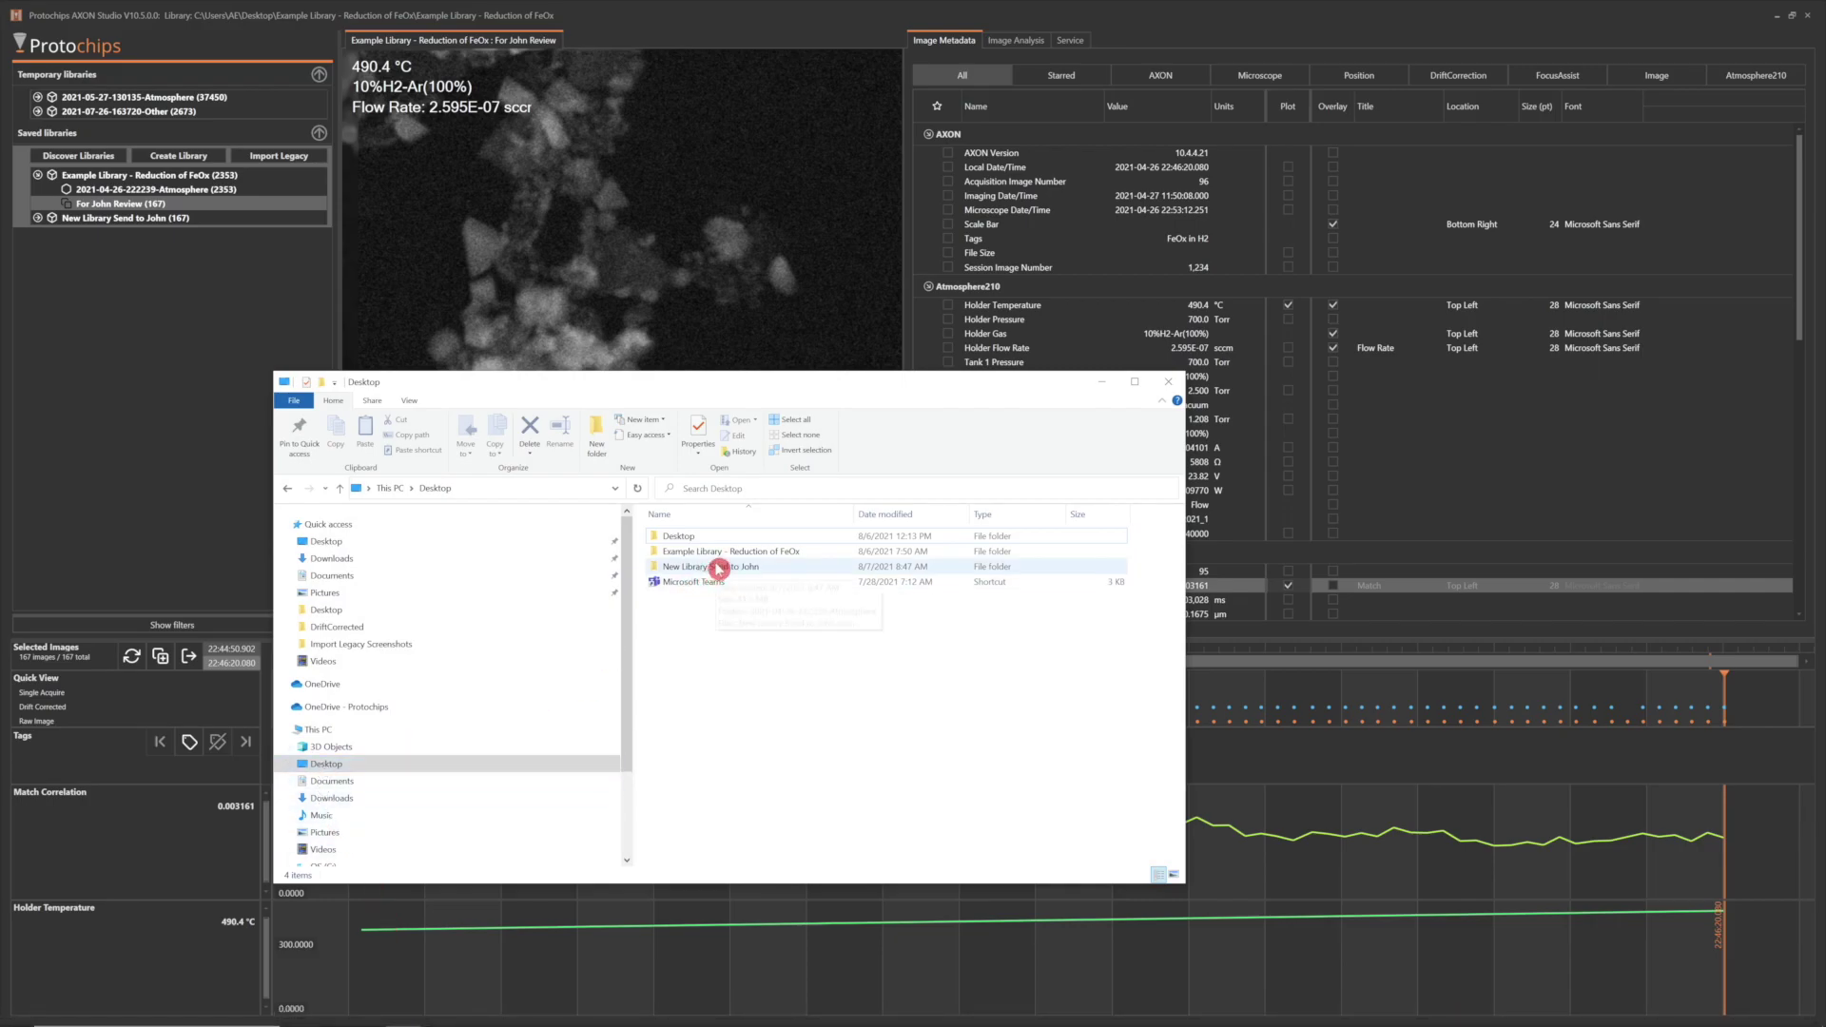
{"action": "left_click", "coordinate": [719, 568]}
{"action": "right_click", "coordinate": [720, 569]}
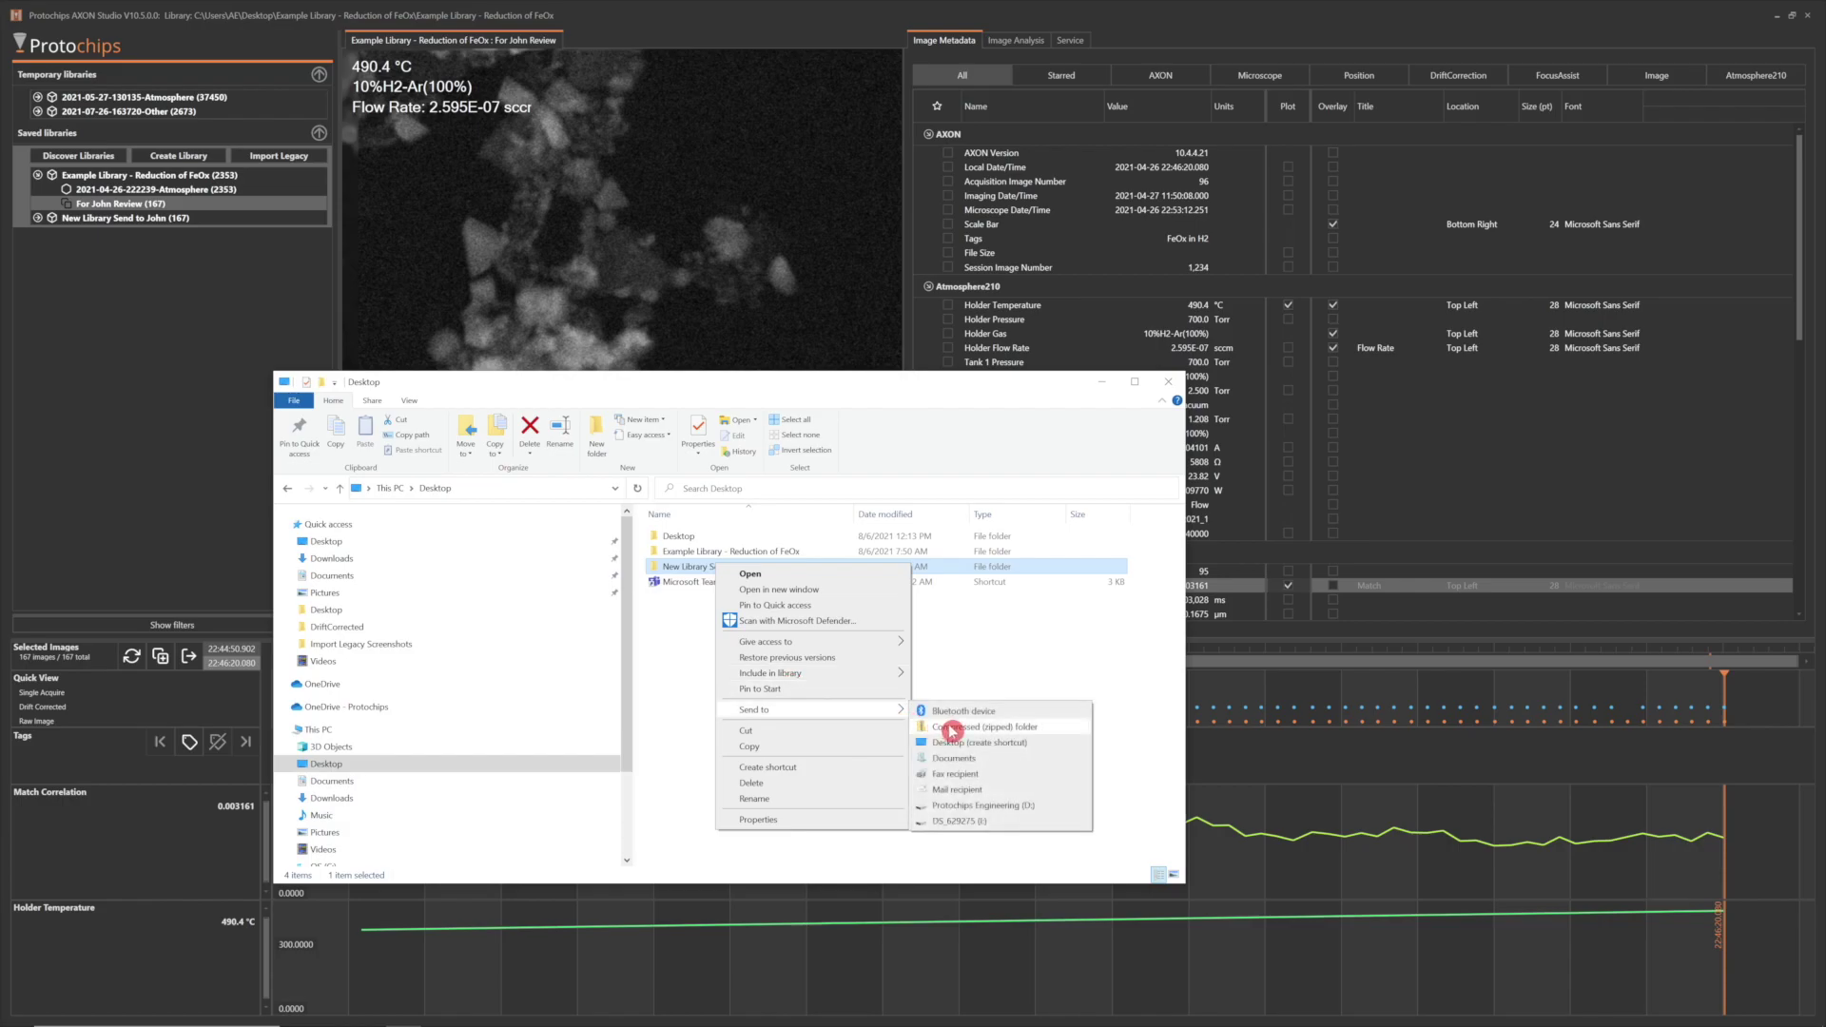
{"action": "left_click", "coordinate": [952, 728]}
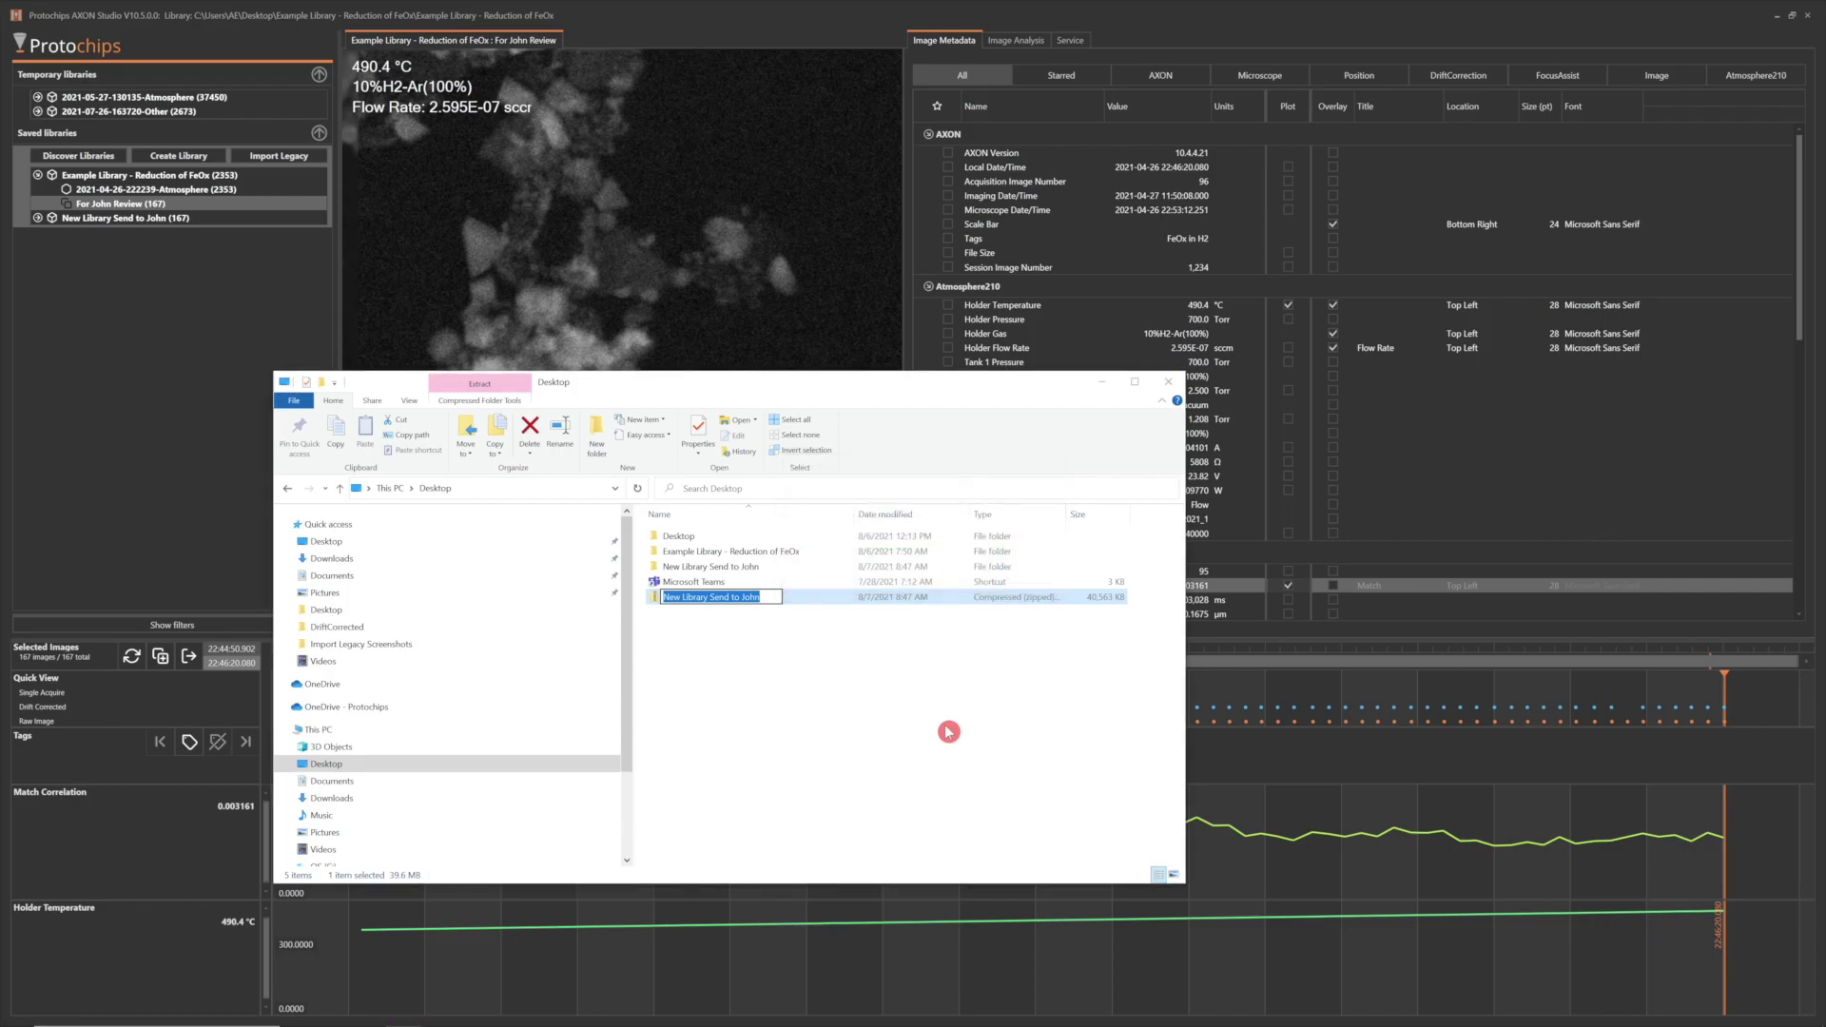
{"action": "left_click", "coordinate": [727, 647]}
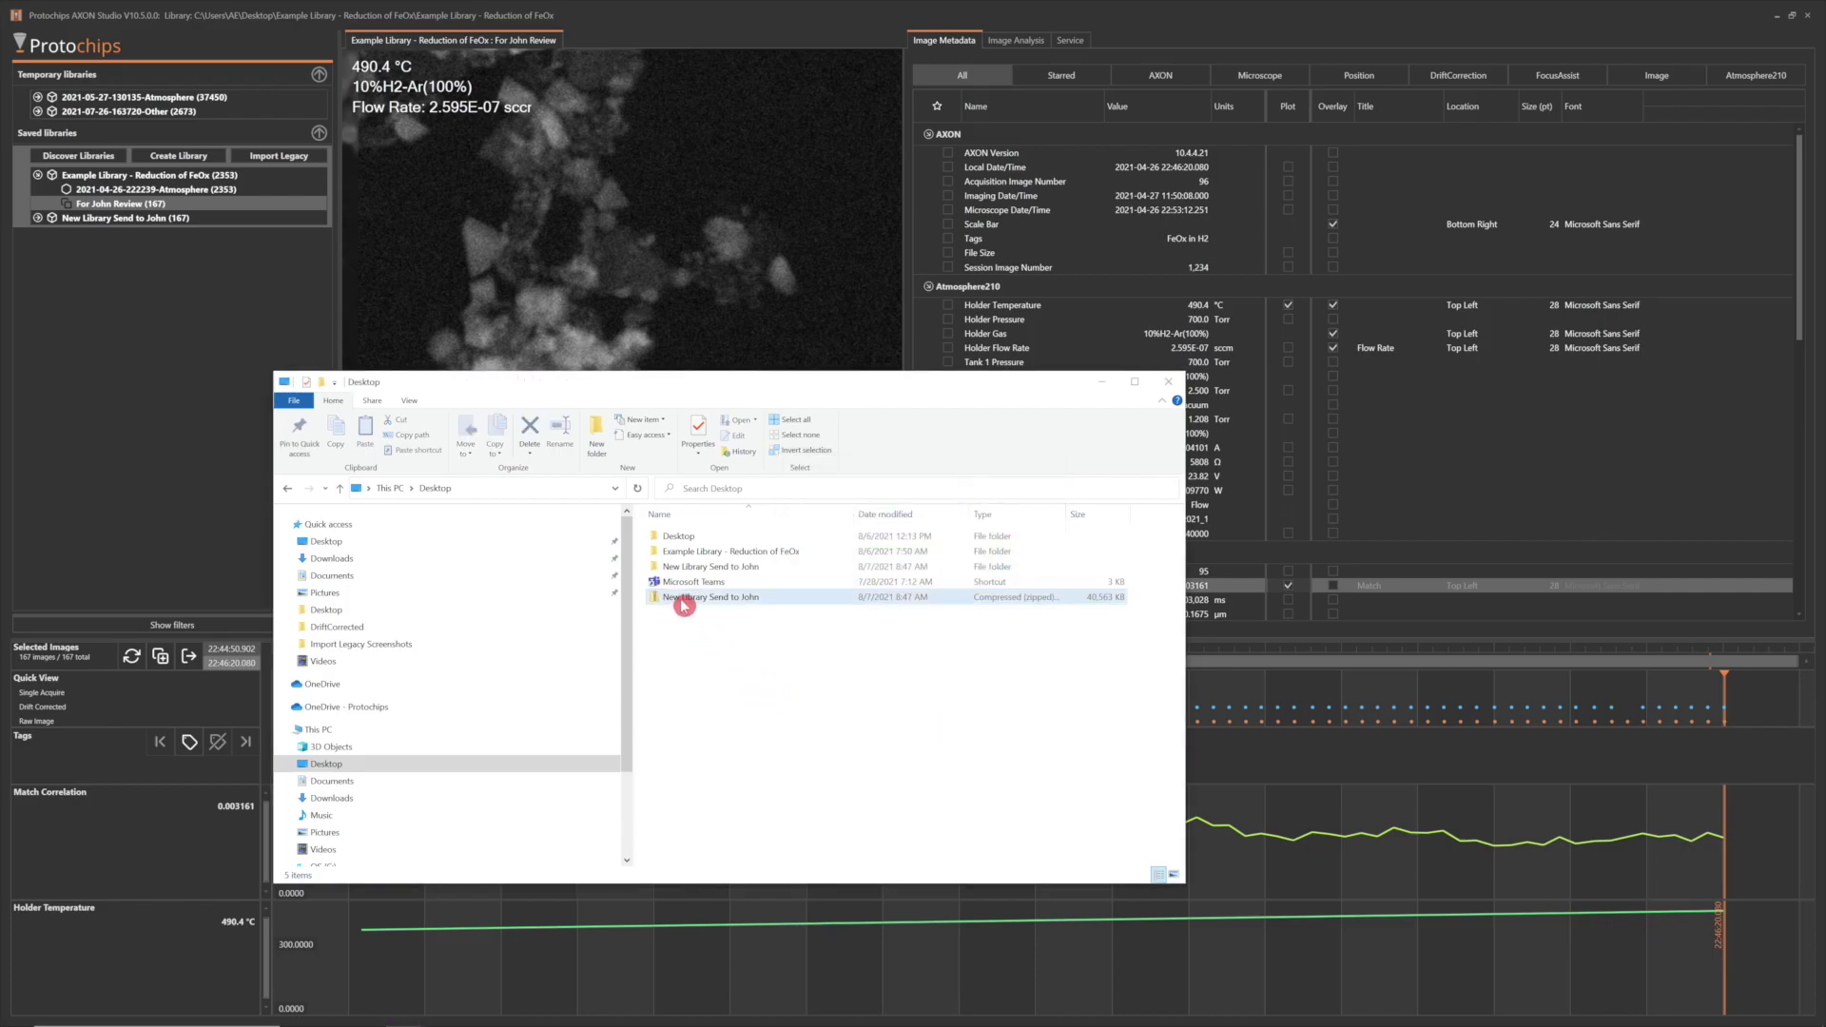